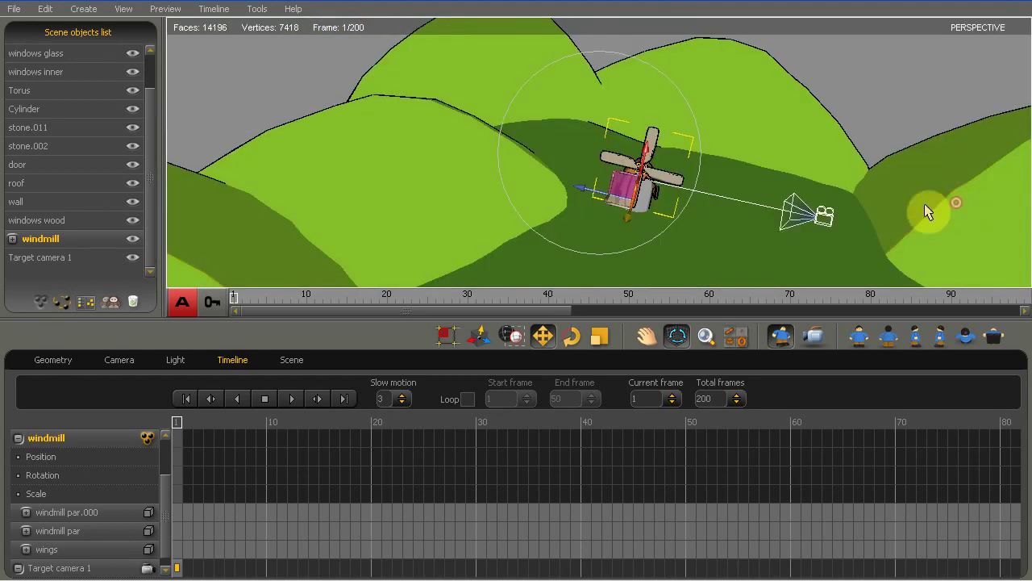
# Step: At frame 200, rotate the windmill group about -87 degrees around its Y axis to record a rotation key
pyautogui.scroll(4, 566, 211)
pyautogui.moveTo(569, 216); pyautogui.dragTo(618, 79)
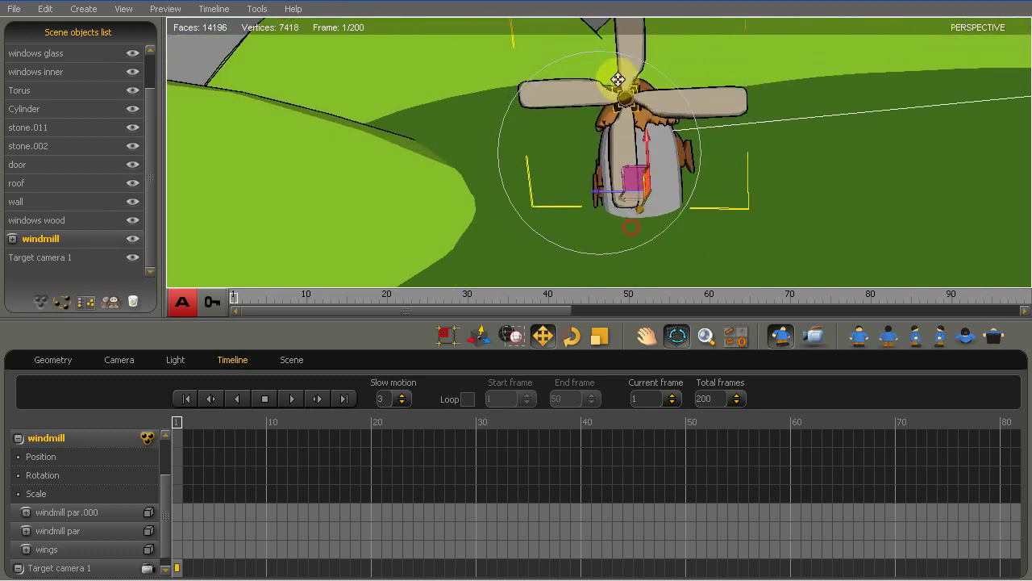
pyautogui.click(571, 99)
pyautogui.click(71, 241)
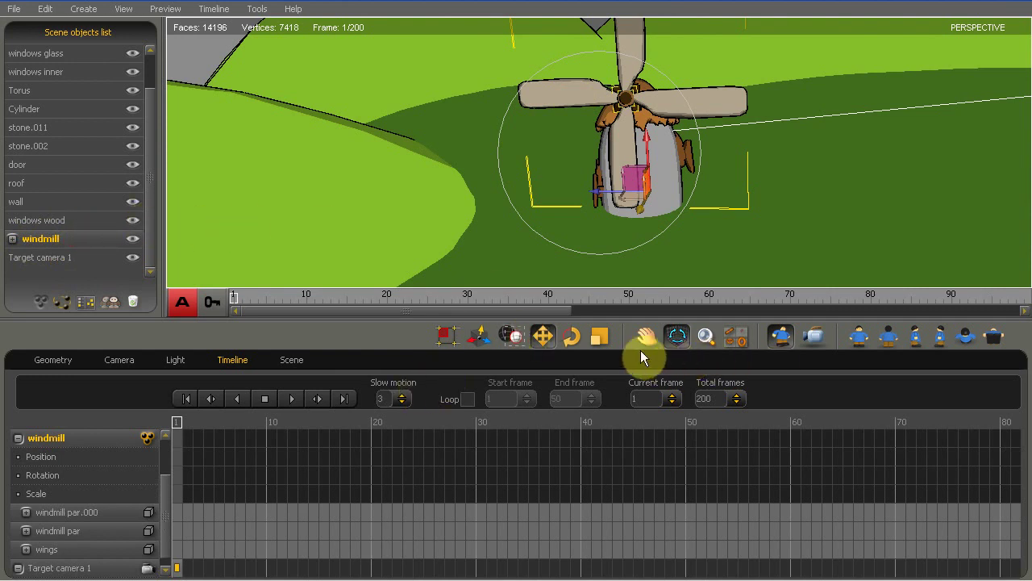
pyautogui.click(568, 338)
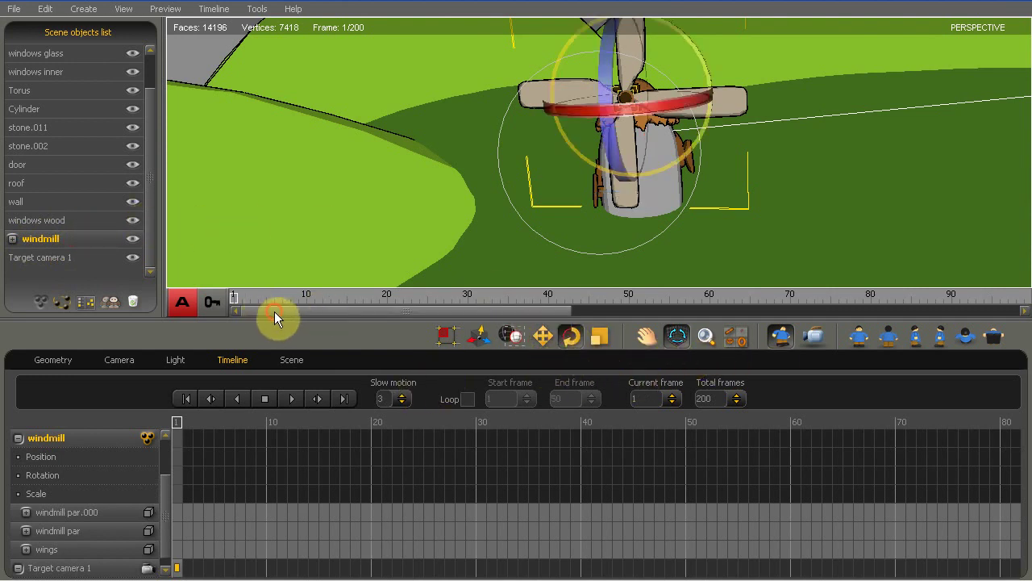
pyautogui.moveTo(282, 311); pyautogui.dragTo(791, 316)
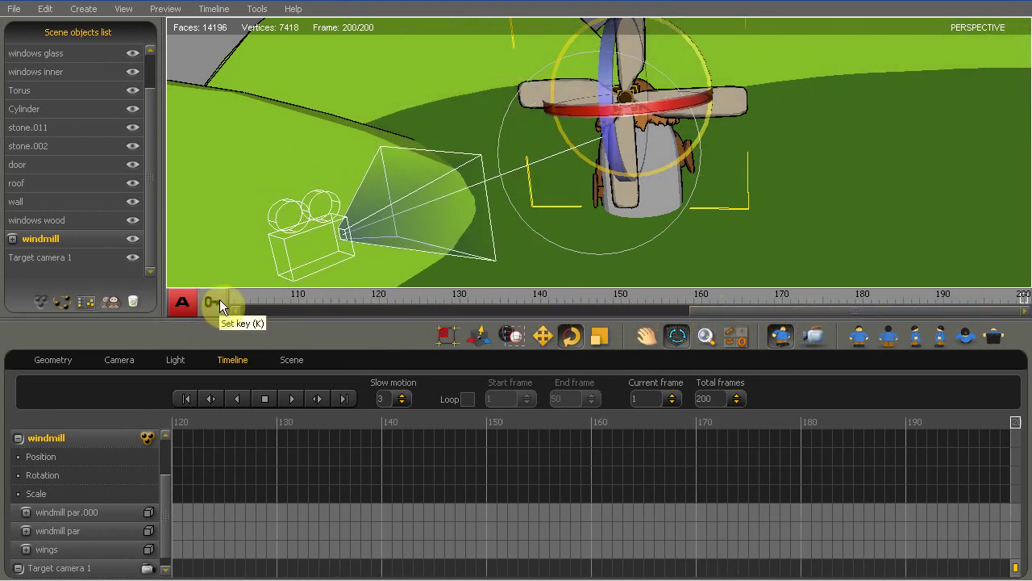
pyautogui.moveTo(702, 52); pyautogui.dragTo(595, 125)
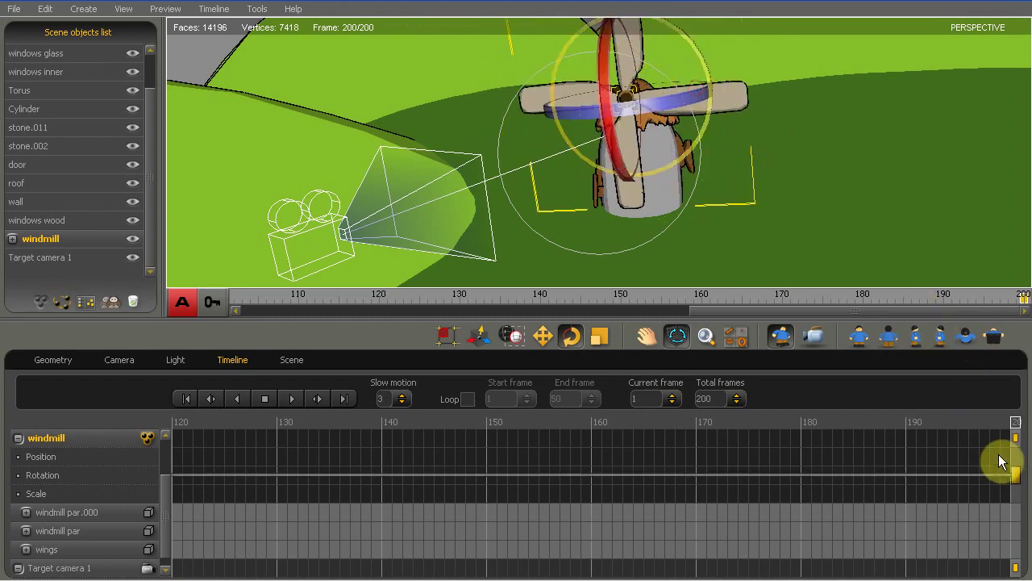
# Step: Set the Y value of the windmill's rotation key at frame 200 to -360
pyautogui.click(1018, 478)
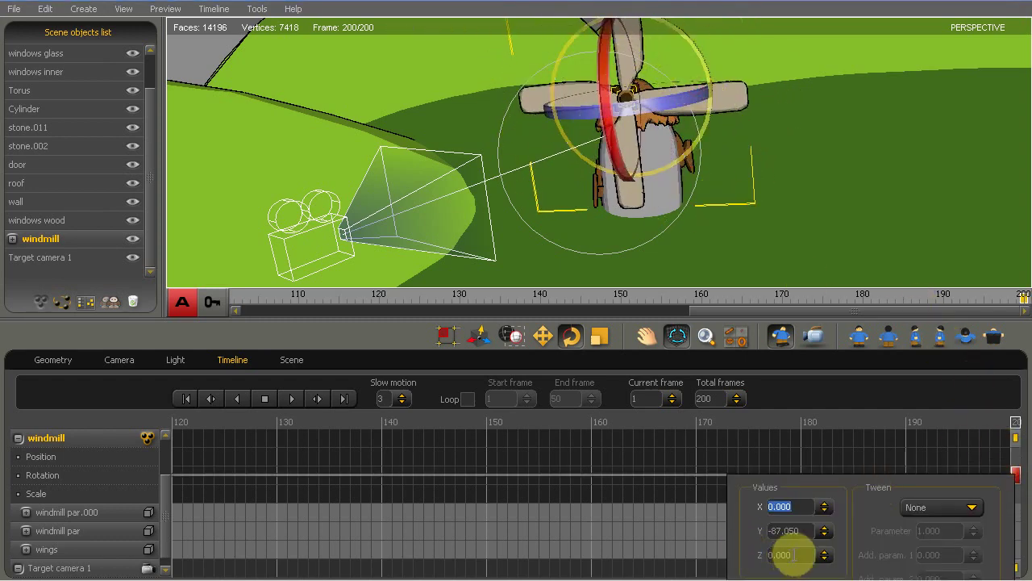
pyautogui.click(805, 530)
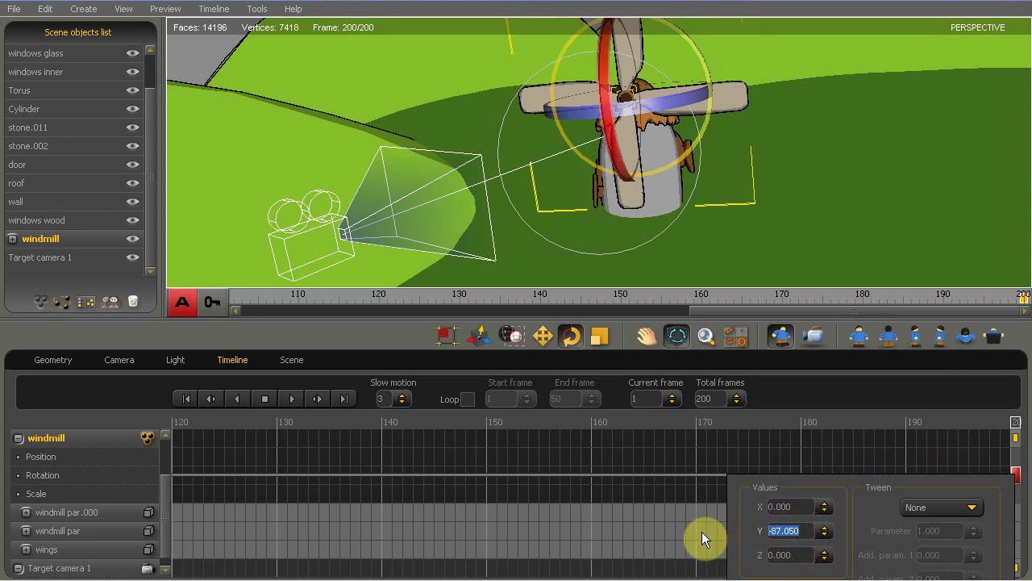
pyautogui.write('-360')
pyautogui.press('Return')
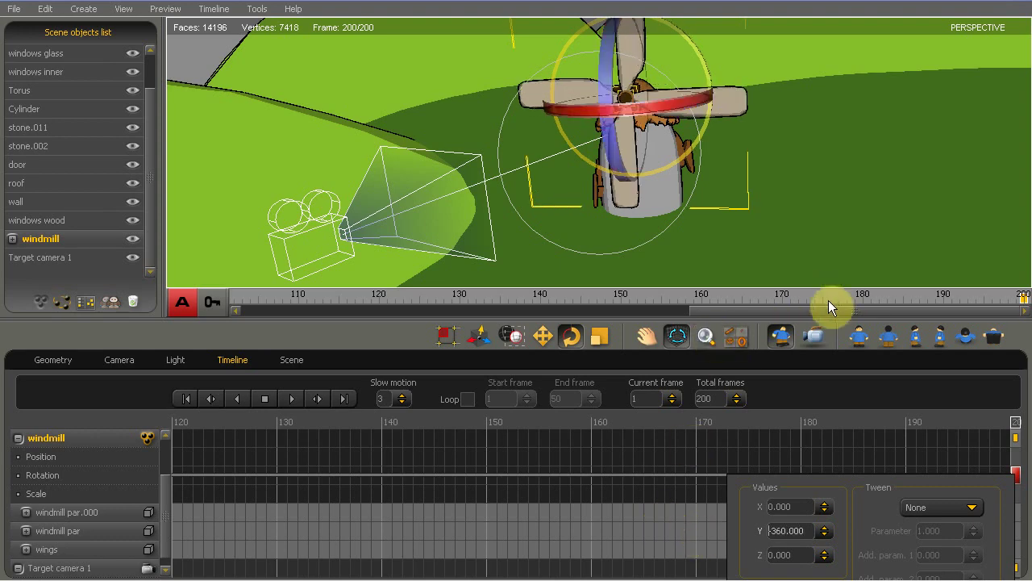
# Step: Play the windmill's rotation animation from frame 1 in the perspective view and return to frame 1
pyautogui.moveTo(819, 309); pyautogui.dragTo(334, 311)
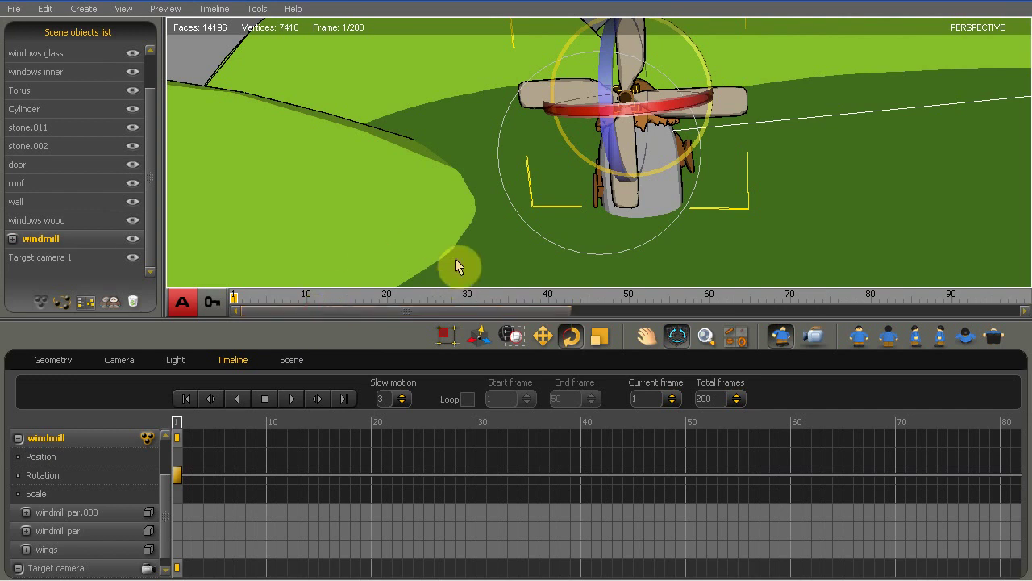
pyautogui.press('w')
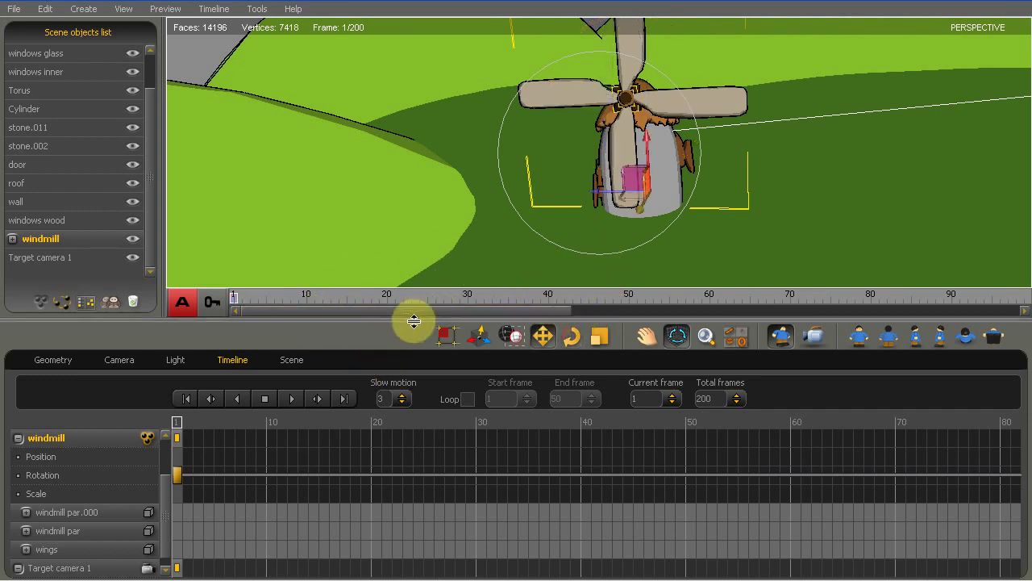
pyautogui.click(289, 398)
pyautogui.click(289, 397)
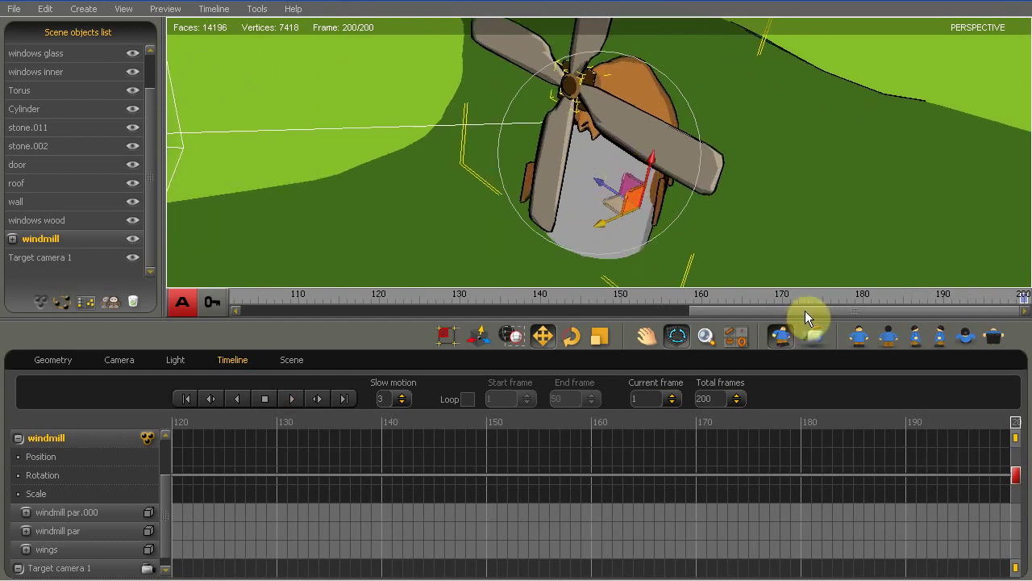
pyautogui.moveTo(804, 310); pyautogui.dragTo(317, 284)
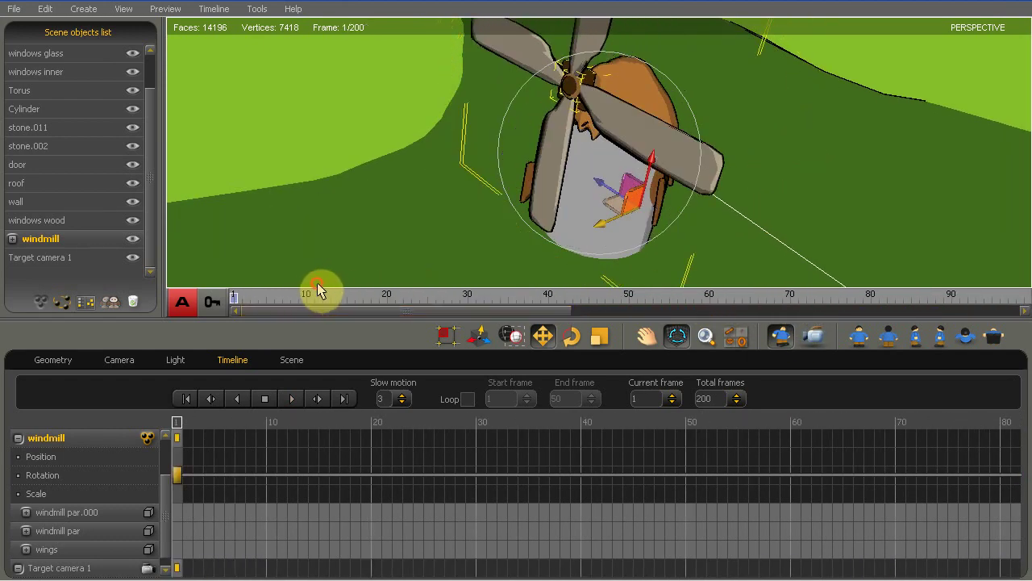
# Step: Make the Sky object visible and play the animation in the maximized camera view
pyautogui.doubleClick(405, 223)
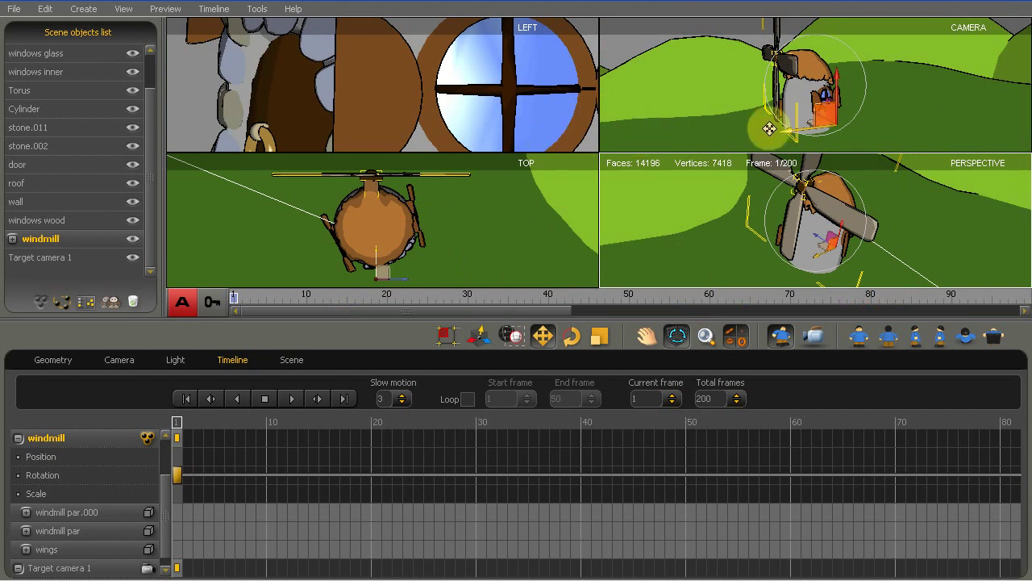
pyautogui.click(658, 116)
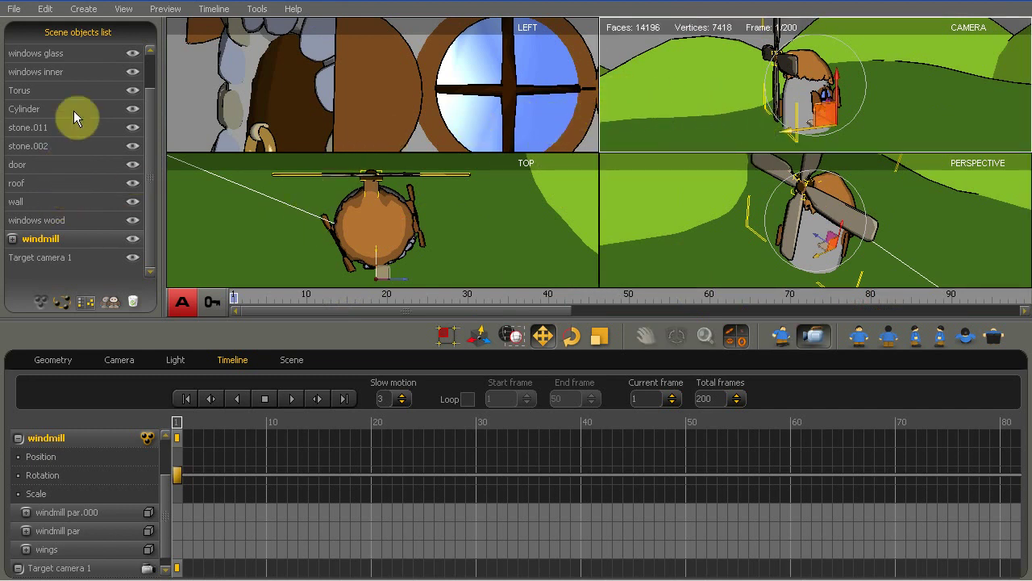
pyautogui.scroll(3, 149, 77)
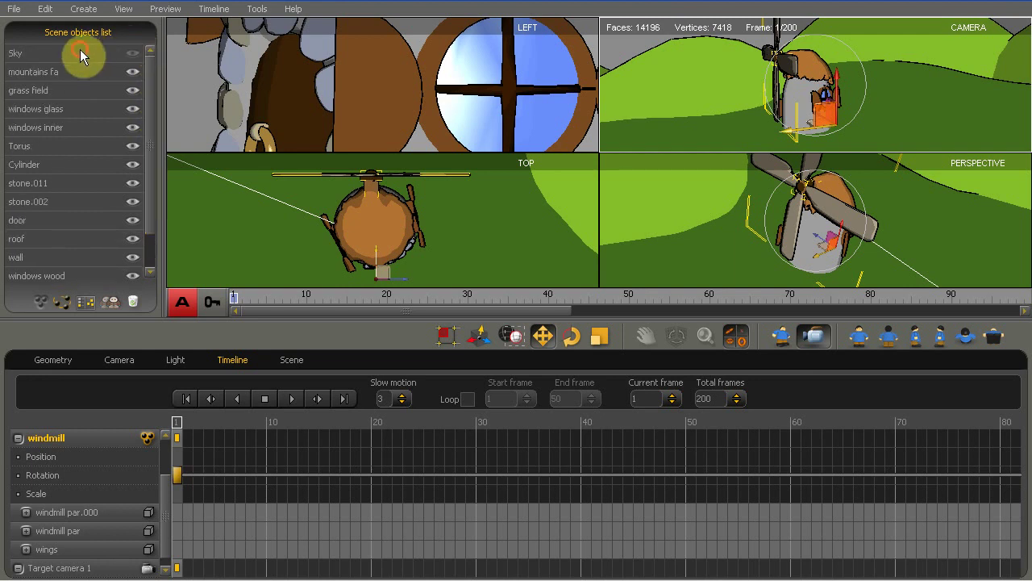
pyautogui.click(79, 50)
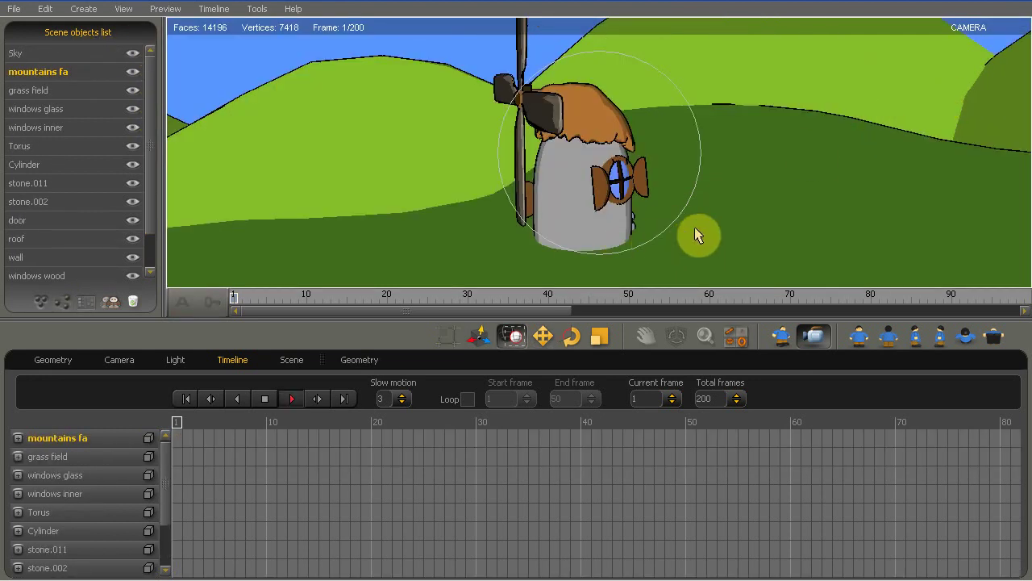
pyautogui.press('space')
pyautogui.press('Tab')
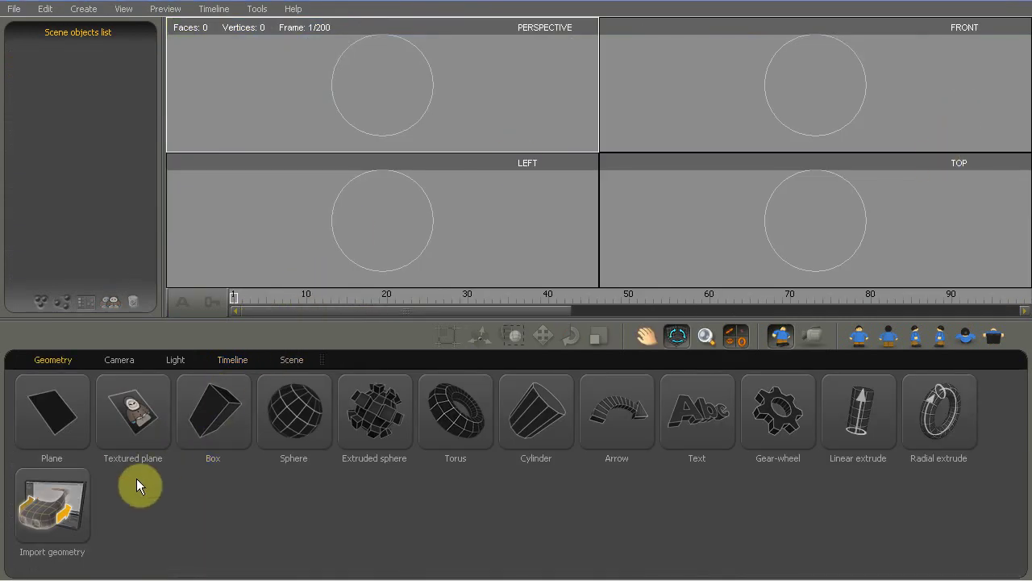
# Step: Choose the file Dragon N040908.3ds for geometry import into the empty scene
pyautogui.click(52, 504)
pyautogui.click(379, 196)
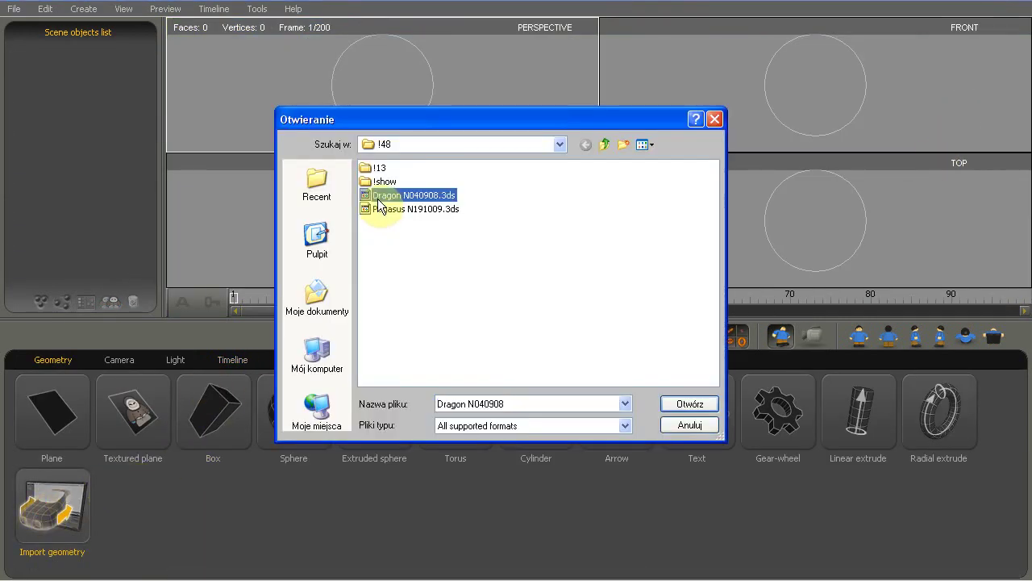
pyautogui.doubleClick(378, 199)
# Step: Import the dragon scaled to a bound box size of 5, centered, and created as individual geometries
pyautogui.click(428, 225)
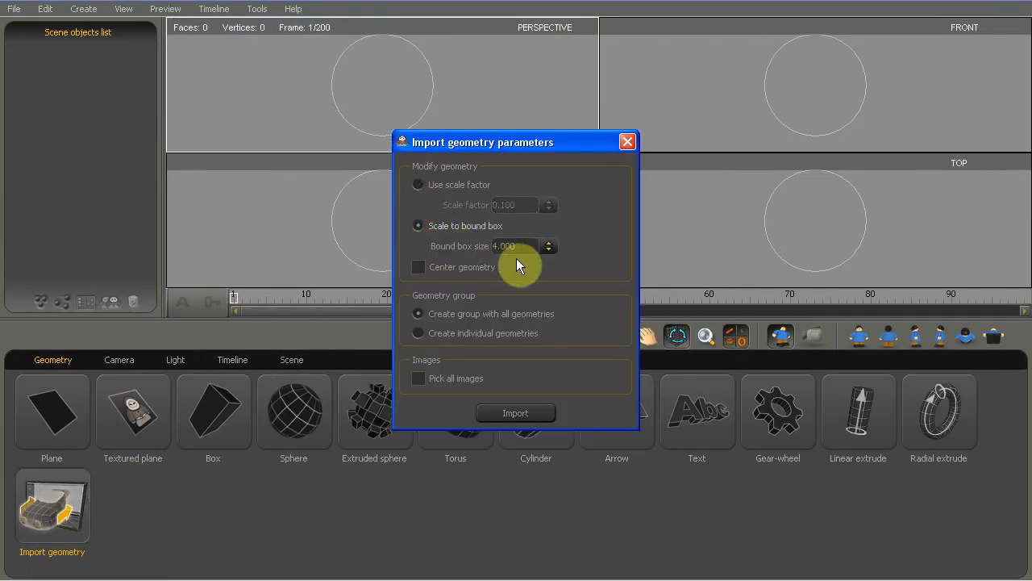
pyautogui.moveTo(519, 246); pyautogui.dragTo(409, 247)
pyautogui.write('5')
pyautogui.press('Tab')
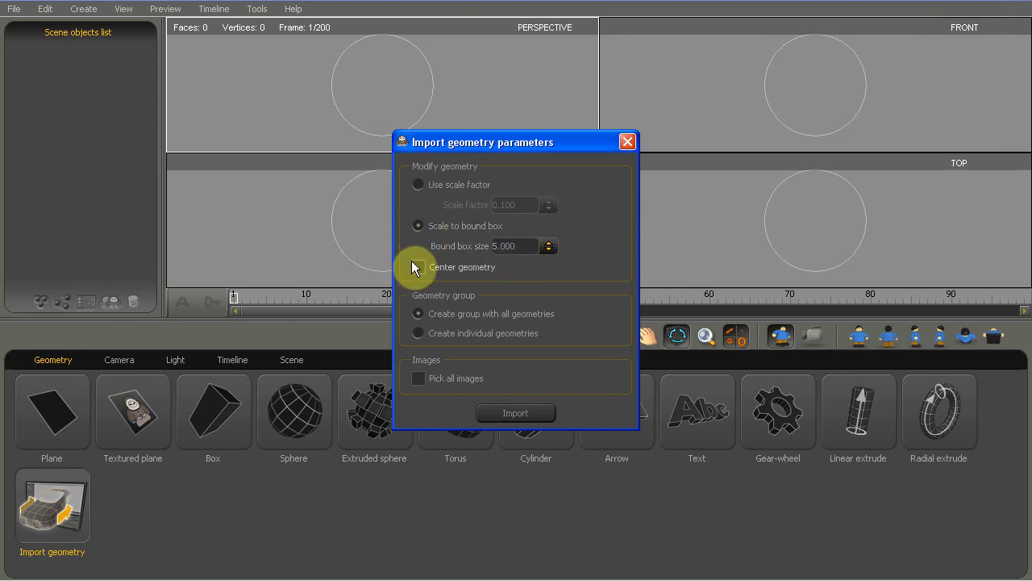
pyautogui.click(423, 333)
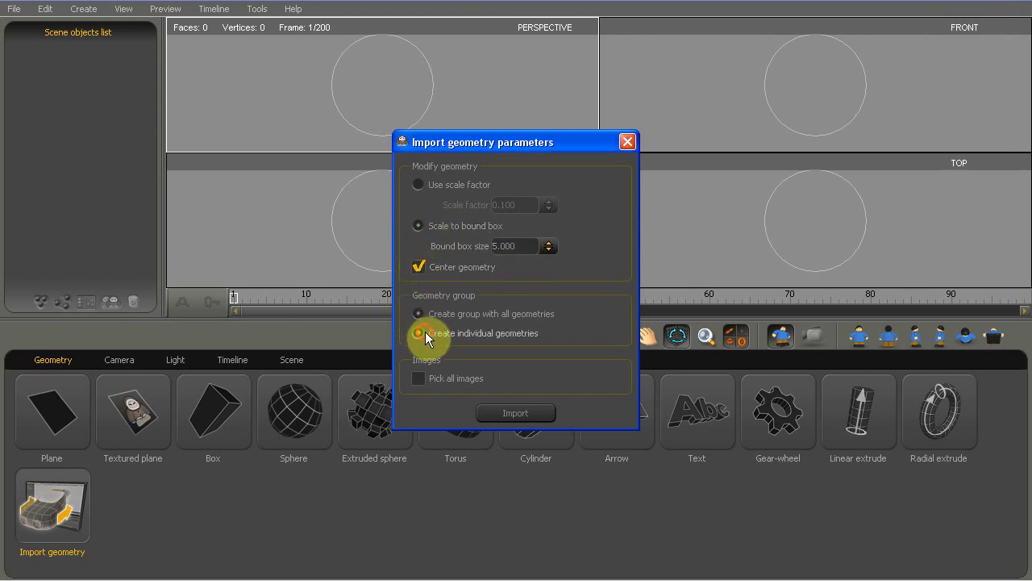
pyautogui.click(520, 412)
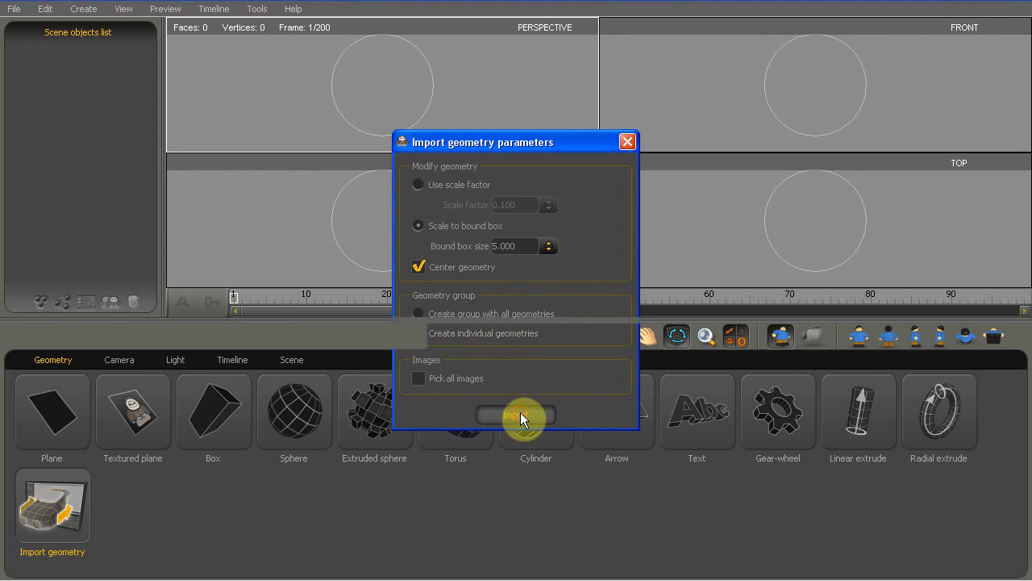
# Step: Examine the imported dragon in the maximized perspective view, hiding and showing sub01 to identify its parts
pyautogui.doubleClick(459, 113)
pyautogui.moveTo(657, 194); pyautogui.dragTo(606, 190)
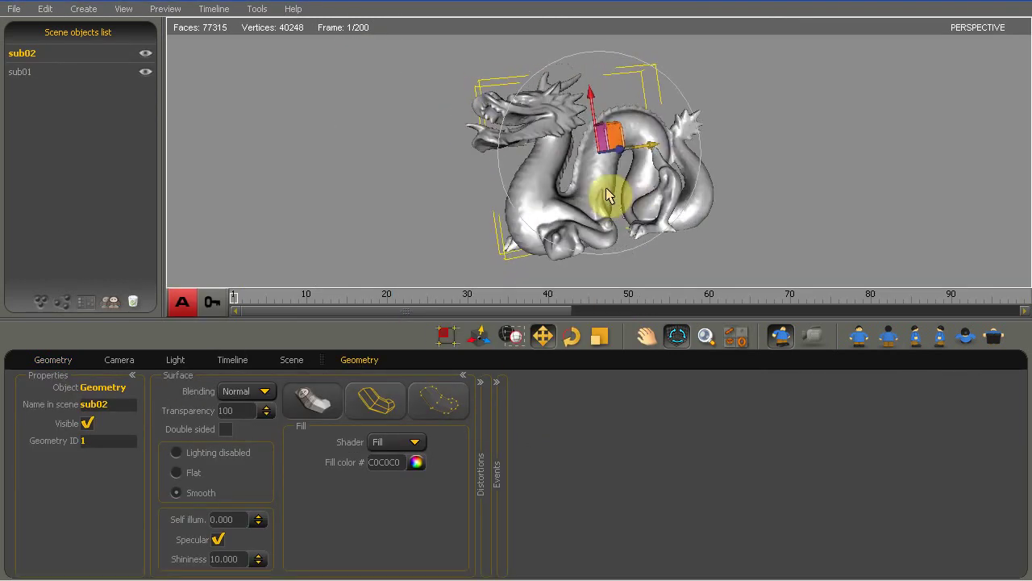
pyautogui.moveTo(781, 130); pyautogui.dragTo(790, 146)
pyautogui.scroll(2, 635, 202)
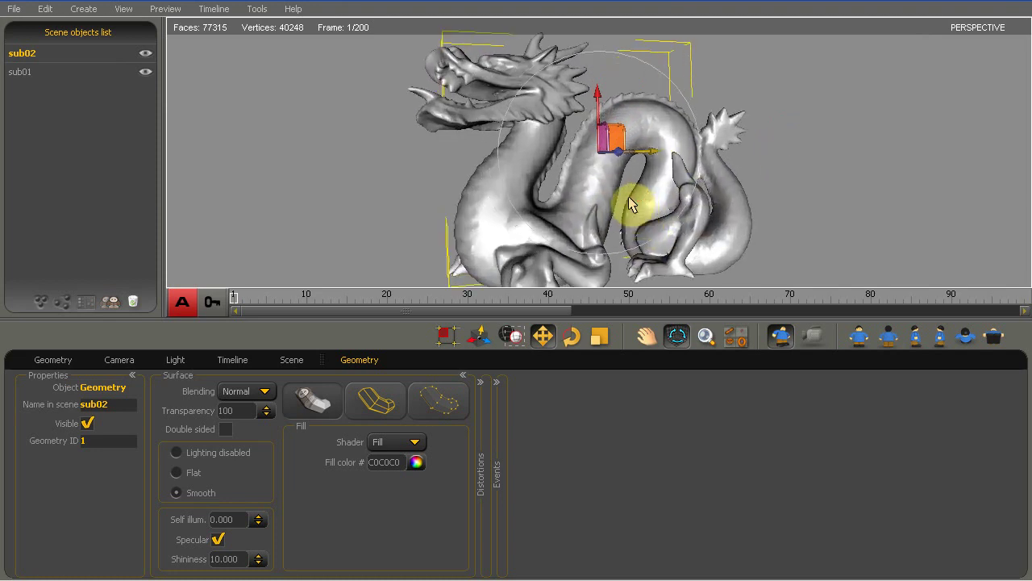
pyautogui.click(143, 71)
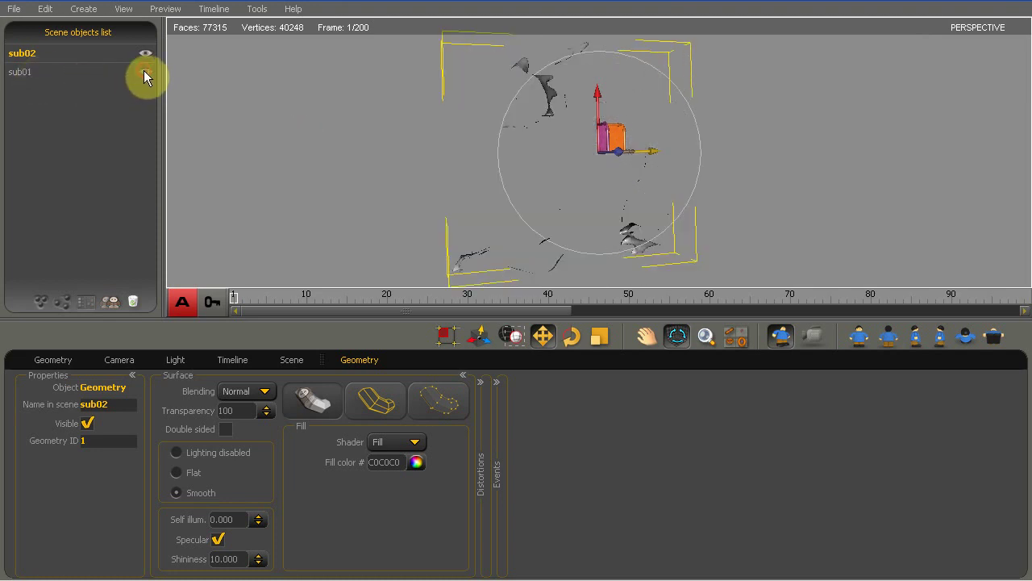
pyautogui.click(143, 71)
# Step: Apply the Cartoon shader to sub01 and give it the dark red fill color 520F03
pyautogui.click(67, 73)
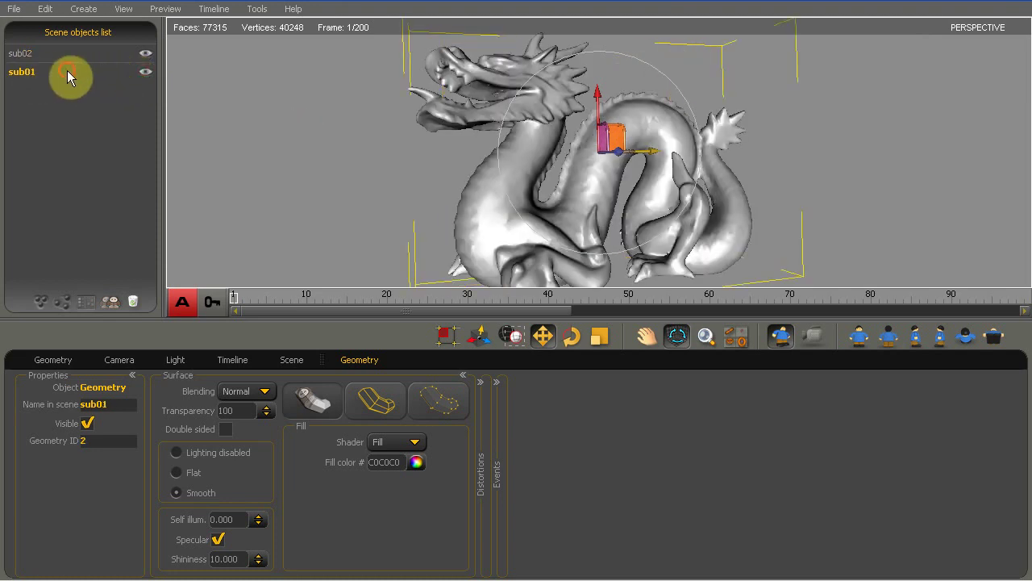
pyautogui.click(415, 443)
pyautogui.click(387, 509)
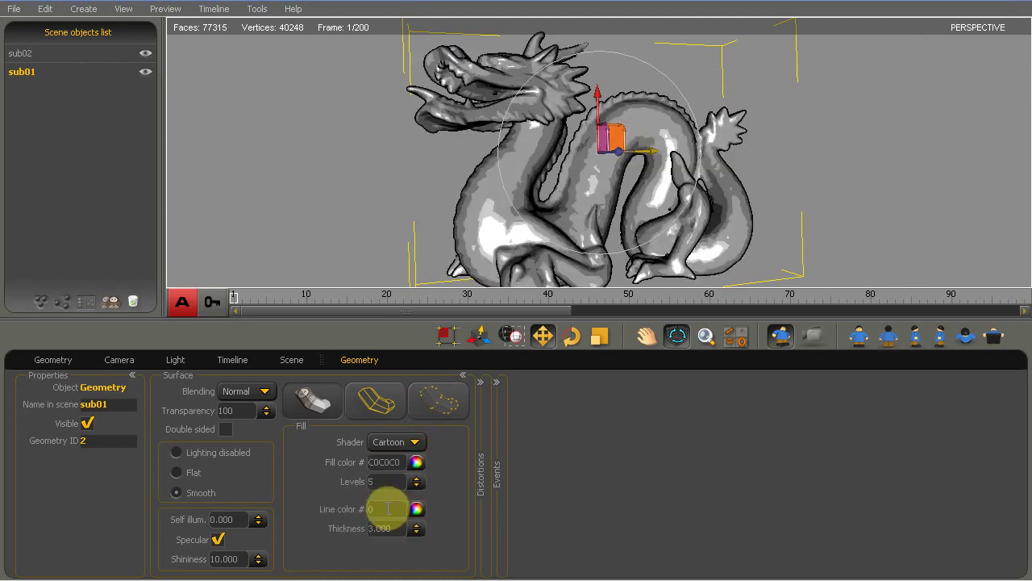
pyautogui.click(416, 462)
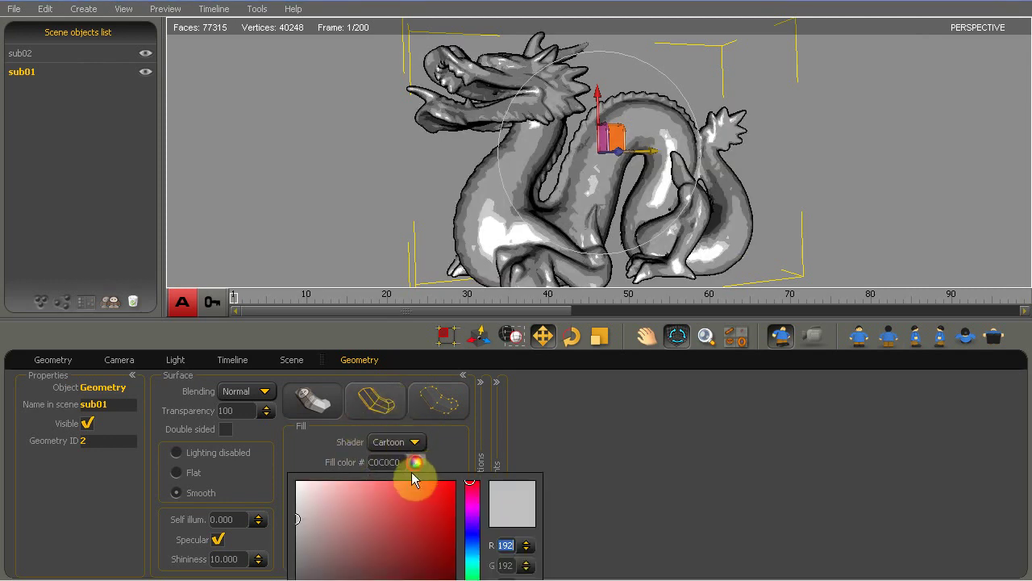
pyautogui.moveTo(419, 545)
pyautogui.mouseDown()
pyautogui.moveTo(433, 578)
pyautogui.moveTo(472, 580)
pyautogui.mouseUp()
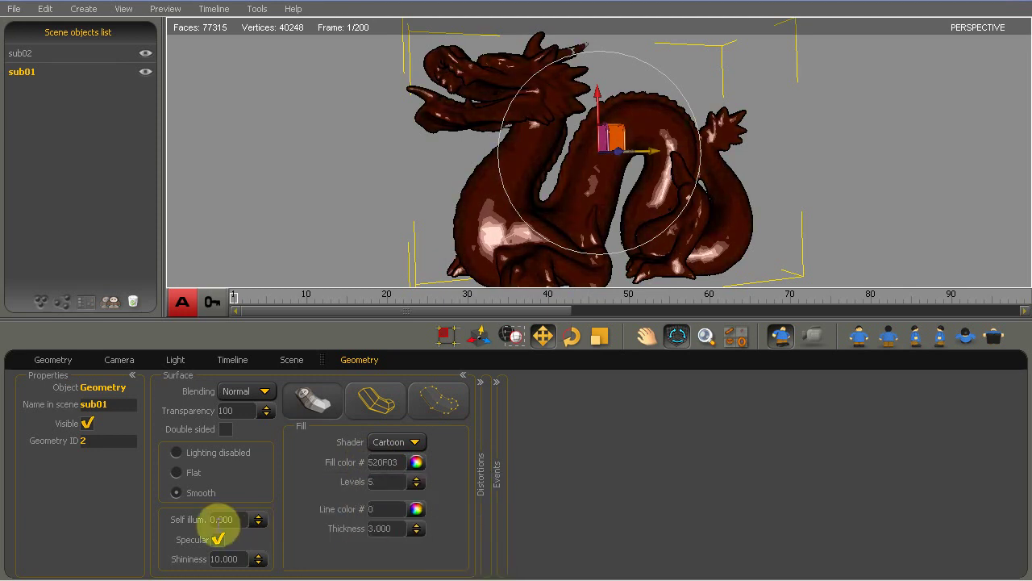
# Step: Turn off Specular for sub01 and brighten it with self-illumination 0.520 and fill color AA3A23
pyautogui.click(217, 538)
pyautogui.moveTo(258, 514); pyautogui.dragTo(256, 467)
pyautogui.click(415, 461)
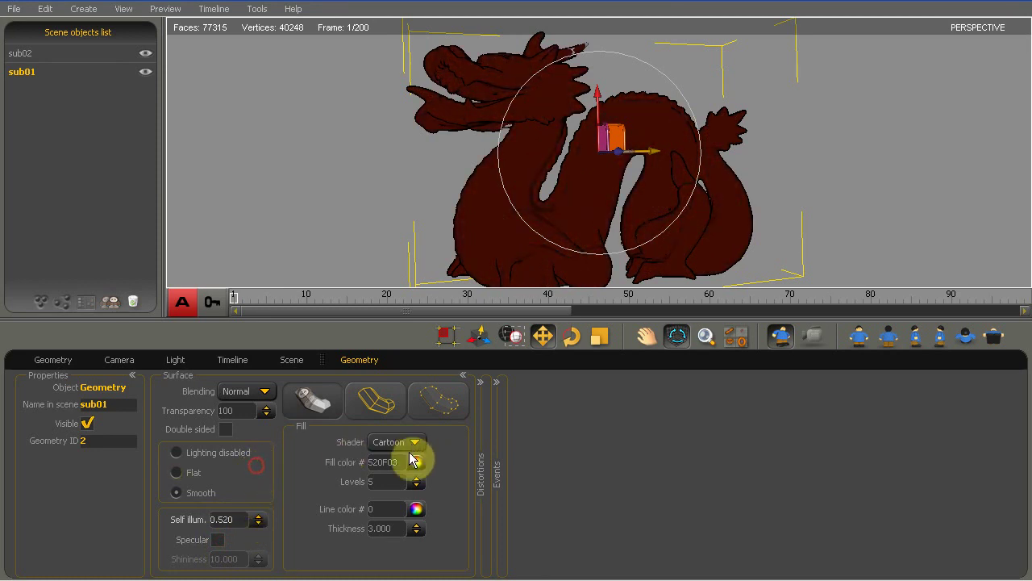
pyautogui.moveTo(428, 540)
pyautogui.mouseDown()
pyautogui.moveTo(445, 517)
pyautogui.moveTo(444, 542)
pyautogui.moveTo(415, 532)
pyautogui.moveTo(420, 520)
pyautogui.moveTo(420, 531)
pyautogui.mouseUp()
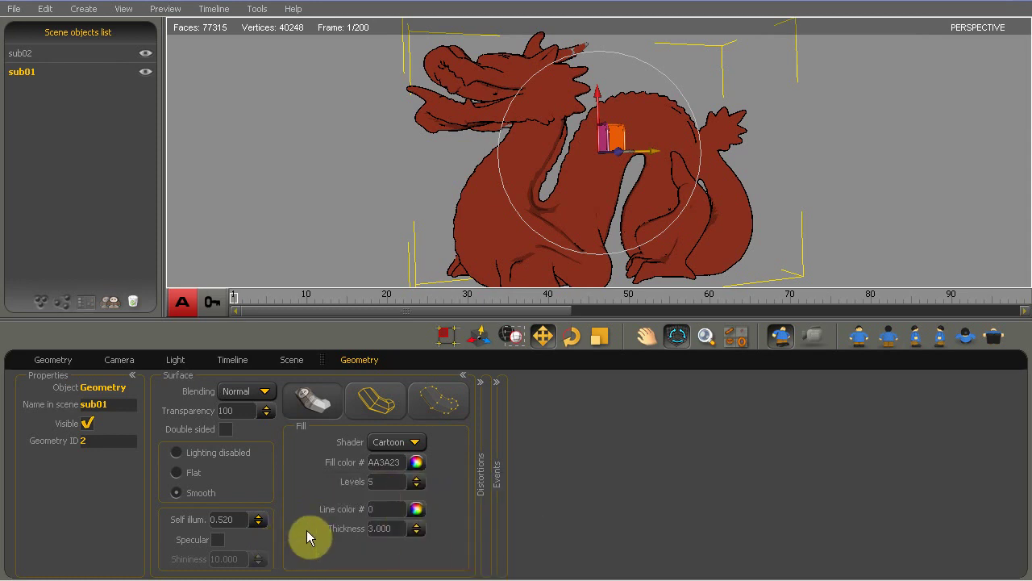
# Step: Set sub01's Cartoon shader to 3 levels and an outline thickness of 3.420
pyautogui.click(413, 476)
pyautogui.moveTo(412, 475); pyautogui.dragTo(414, 479)
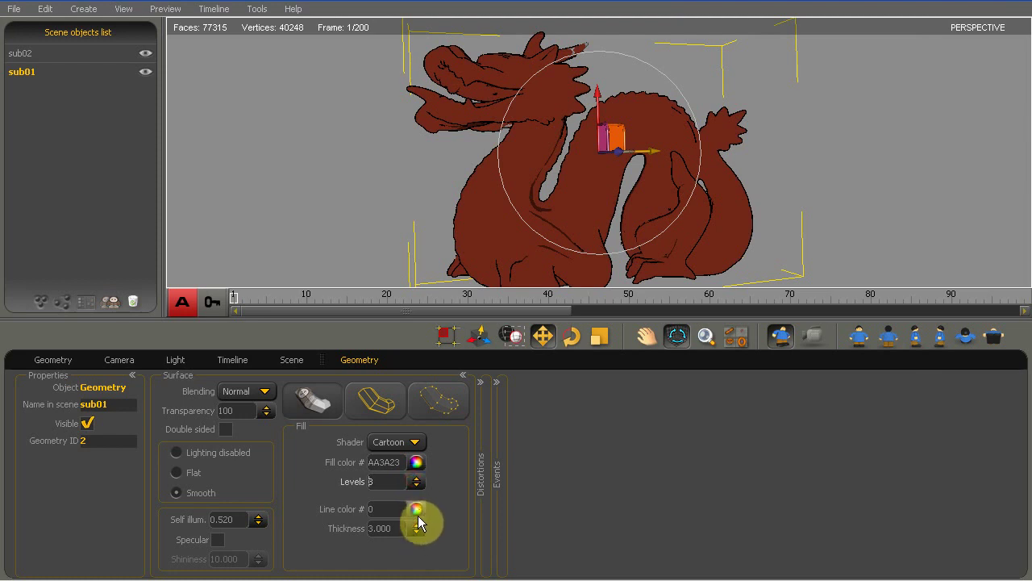
pyautogui.moveTo(417, 521)
pyautogui.mouseDown()
pyautogui.moveTo(414, 465)
pyautogui.moveTo(415, 506)
pyautogui.mouseUp()
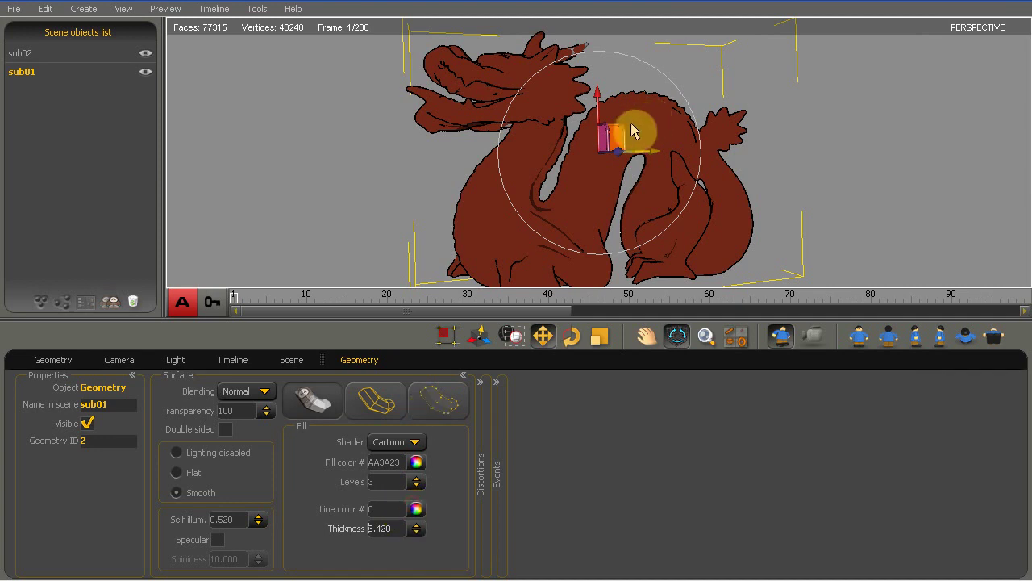
pyautogui.moveTo(611, 212); pyautogui.dragTo(562, 203)
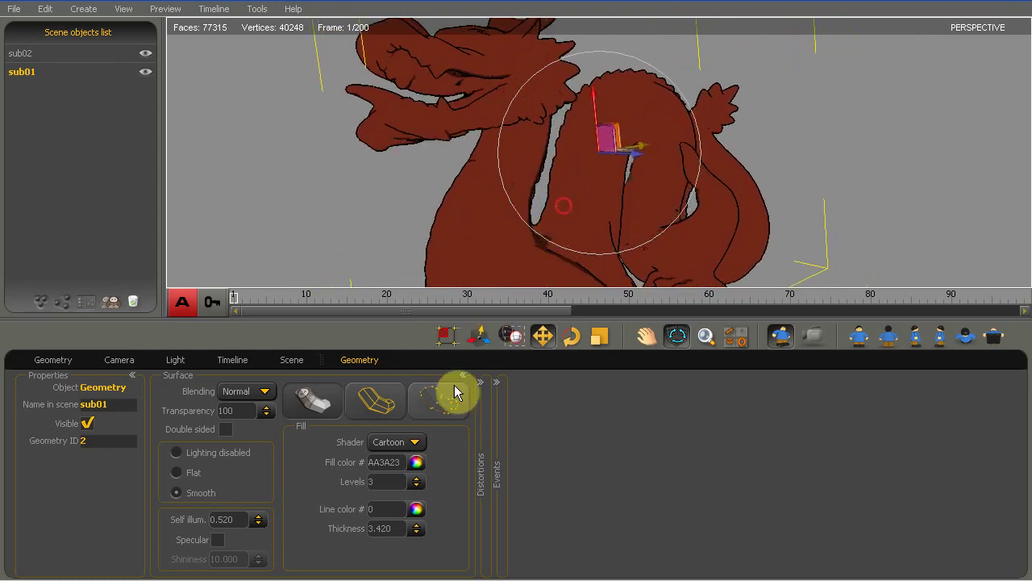
# Step: Change sub01's fill color to the lighter reddish tone C96F5B
pyautogui.click(416, 464)
pyautogui.moveTo(383, 525); pyautogui.dragTo(382, 513)
pyautogui.click(439, 471)
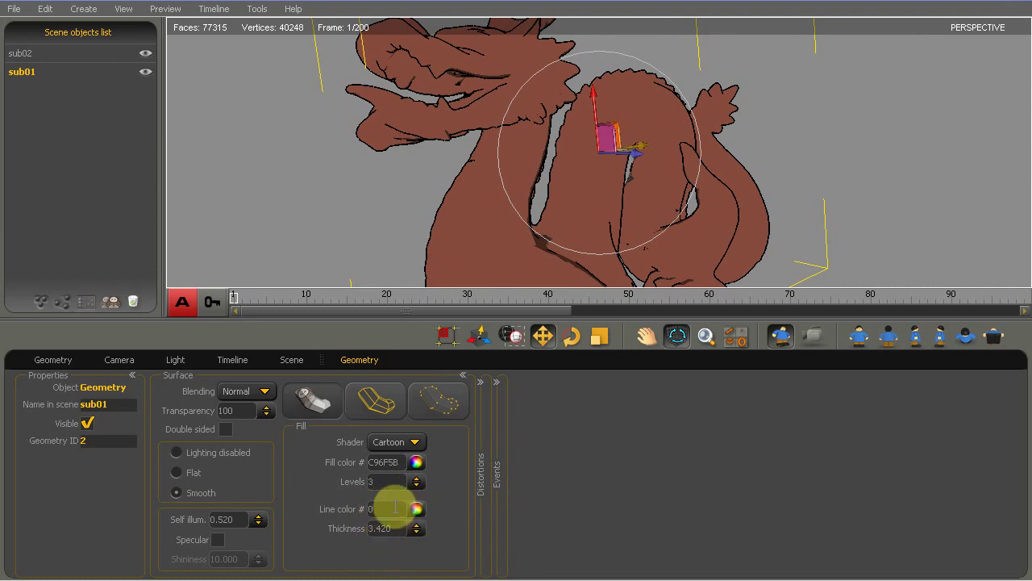
# Step: Re-enable Specular for sub01 and set its self-illumination to 0.390
pyautogui.click(260, 518)
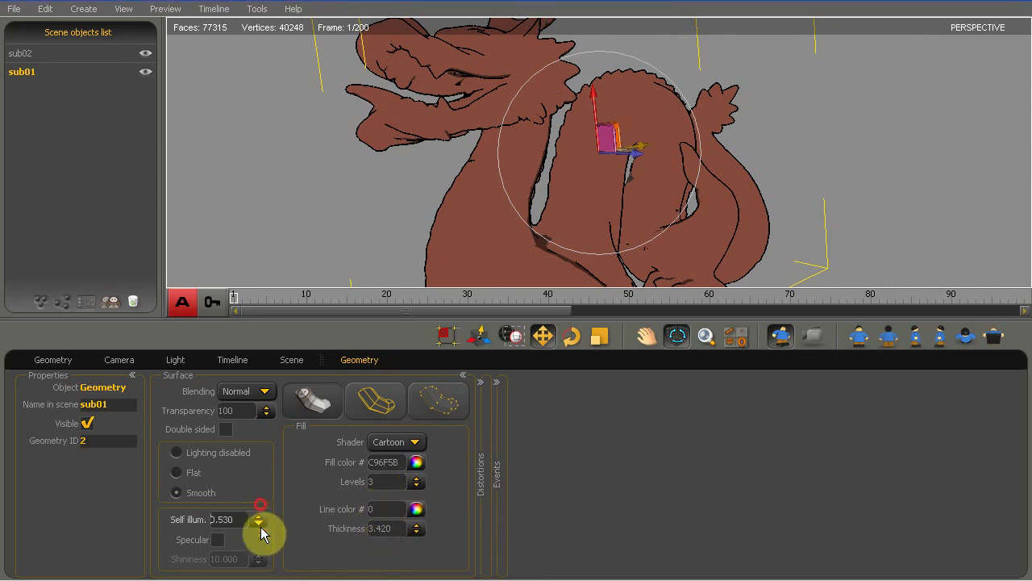
pyautogui.click(218, 538)
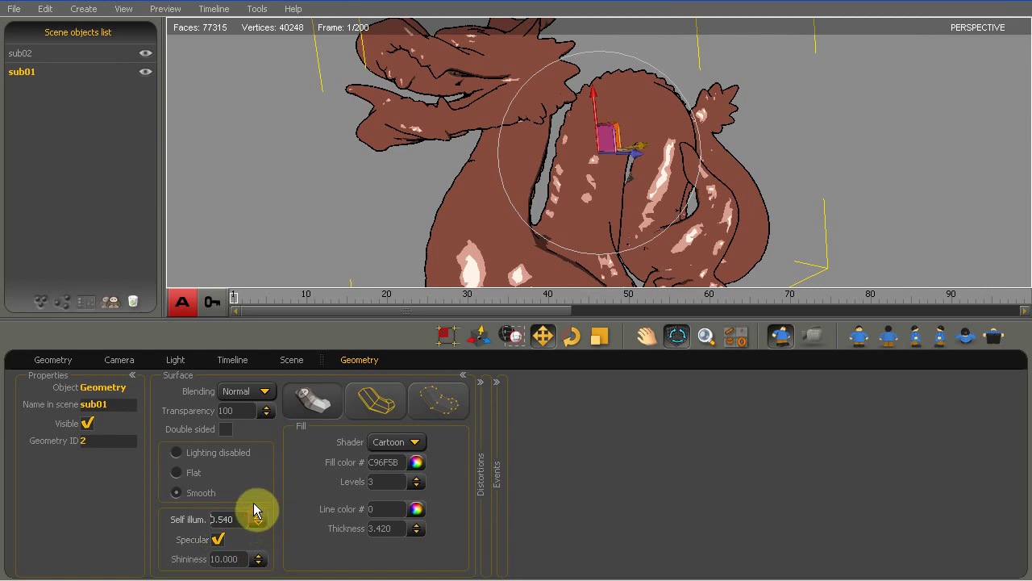
pyautogui.moveTo(253, 481)
pyautogui.mouseDown()
pyautogui.moveTo(253, 462)
pyautogui.moveTo(253, 512)
pyautogui.mouseUp()
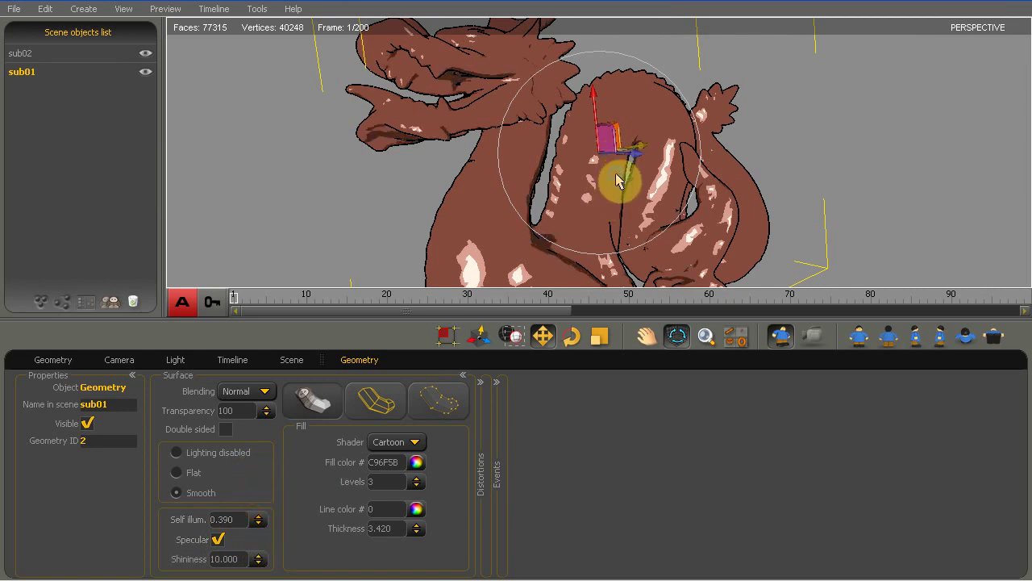
# Step: Set the shininess of the dragon's sub01 surface to 1.500
pyautogui.scroll(-5, 617, 179)
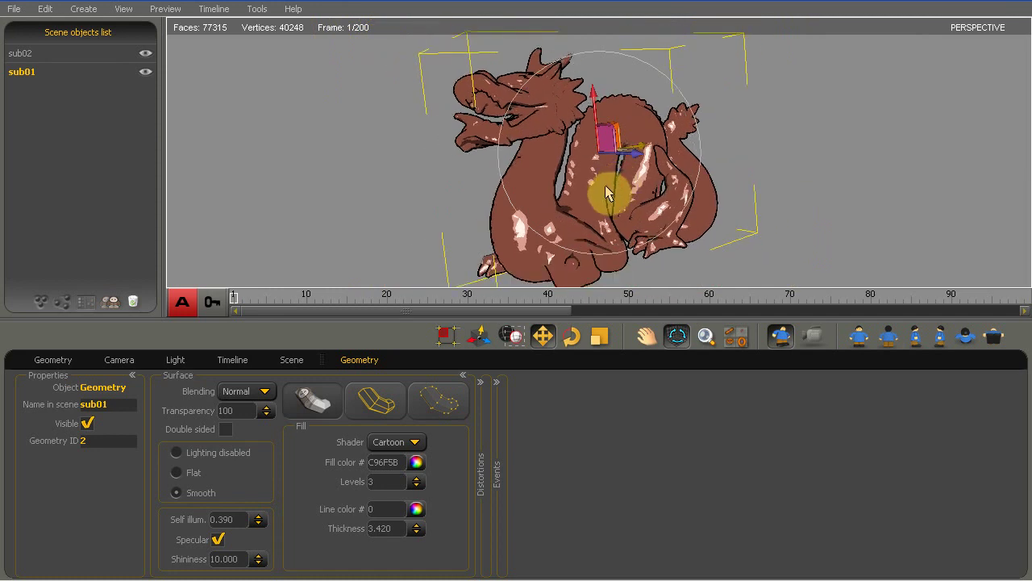
pyautogui.scroll(-1, 606, 192)
pyautogui.moveTo(258, 557); pyautogui.dragTo(256, 508)
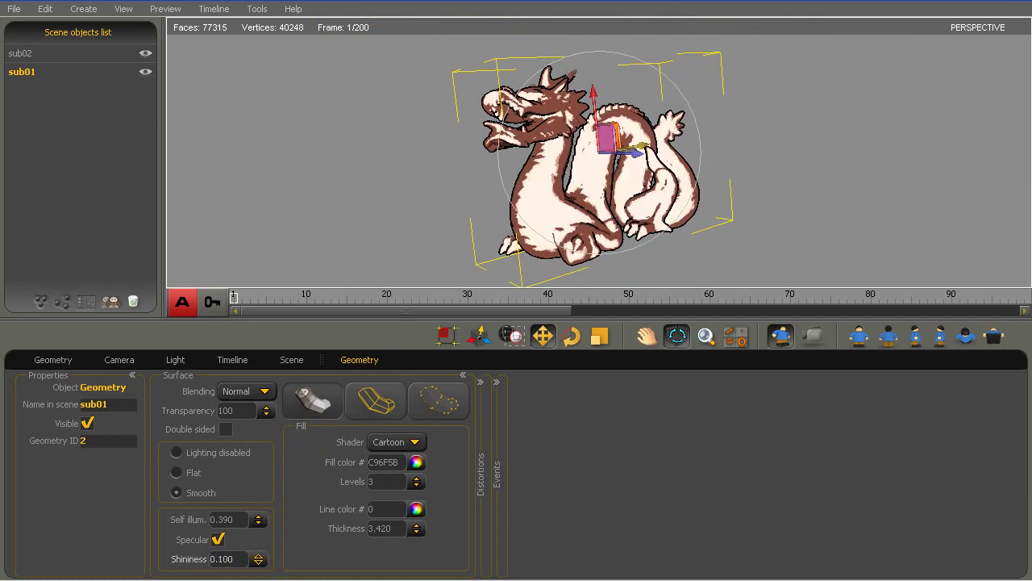
pyautogui.moveTo(259, 579); pyautogui.dragTo(258, 544)
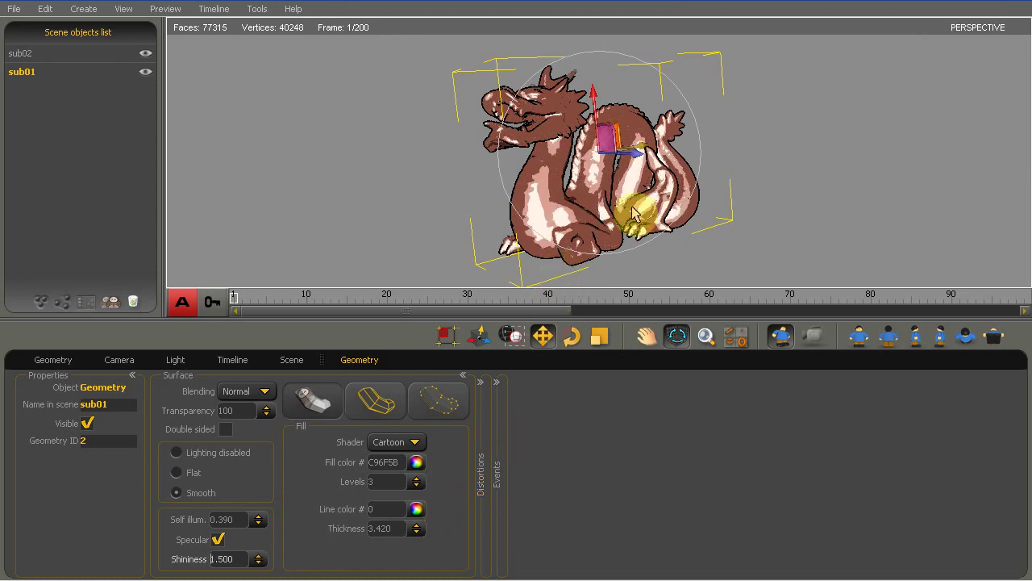
# Step: Thin sub01's cartoon outline to a thickness of 1.573 and raise its shading levels to 11
pyautogui.moveTo(606, 205); pyautogui.dragTo(567, 228)
pyautogui.moveTo(416, 529); pyautogui.dragTo(420, 565)
pyautogui.click(414, 508)
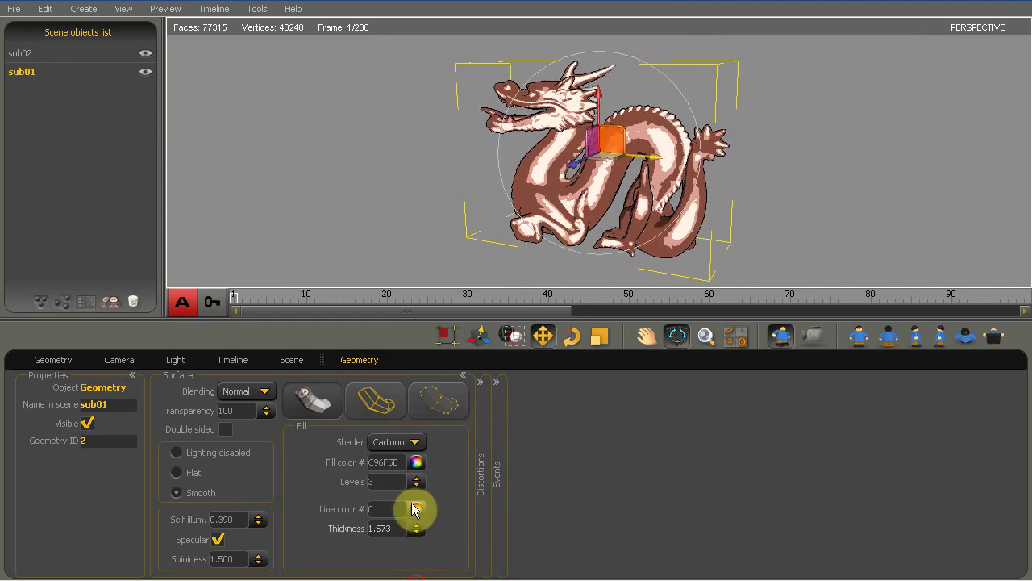
pyautogui.moveTo(414, 488); pyautogui.dragTo(413, 453)
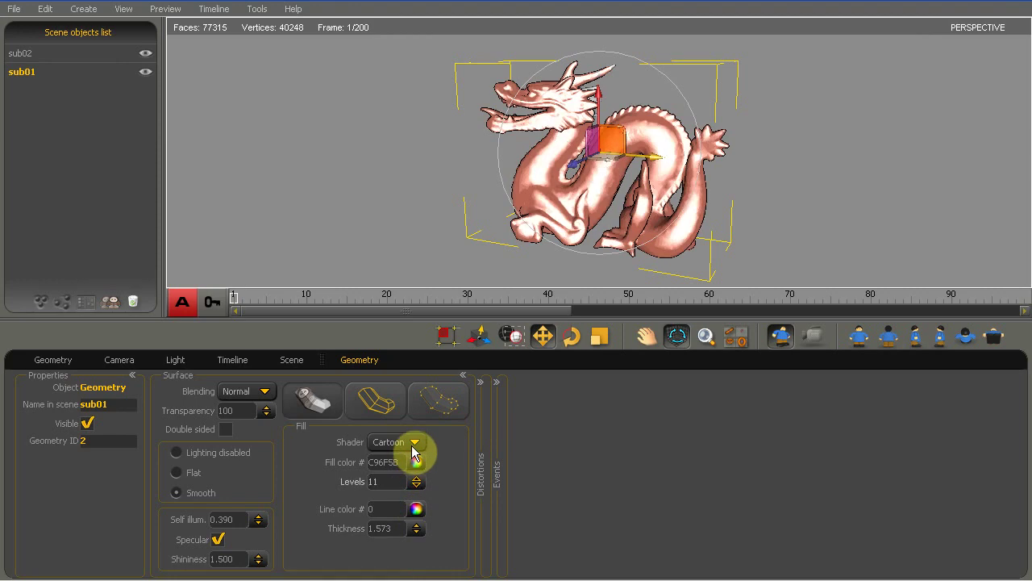
pyautogui.moveTo(613, 213); pyautogui.dragTo(804, 194)
pyautogui.moveTo(617, 183); pyautogui.dragTo(492, 193)
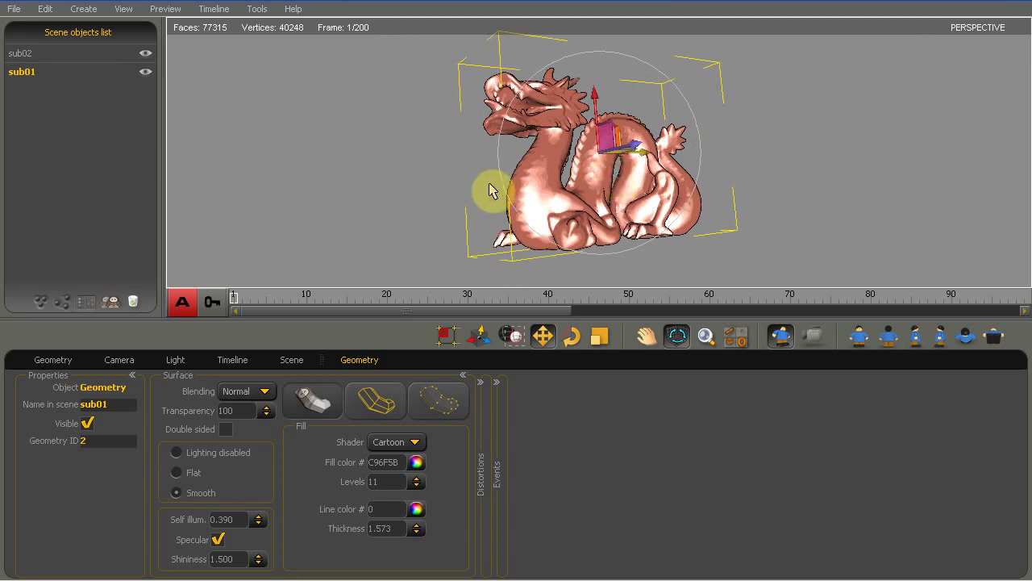
# Step: Leave the dragon scene without saving its changes and switch to a scene containing a green torus
pyautogui.hotkey('ctrl', 'o')
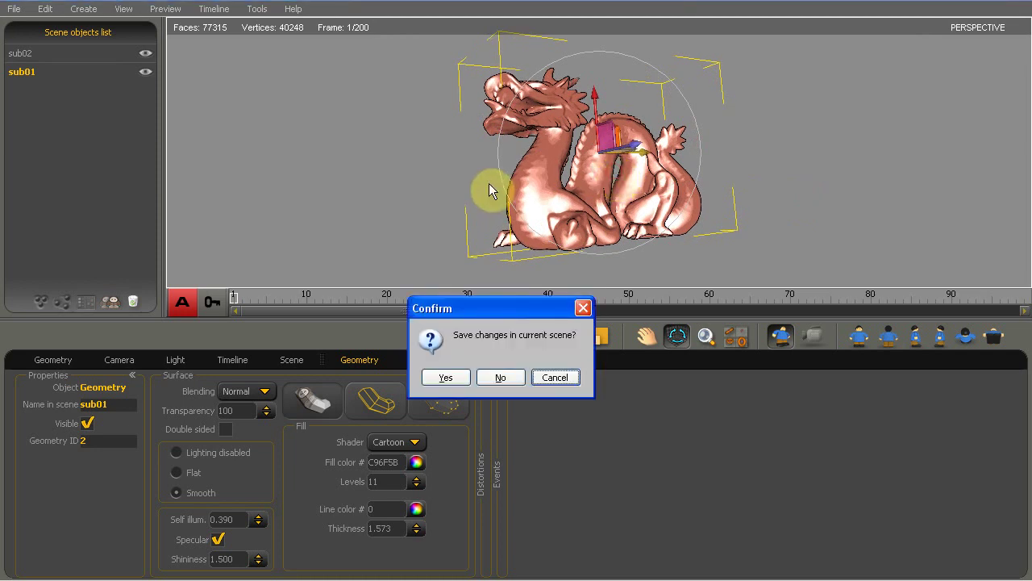
pyautogui.click(499, 378)
pyautogui.click(422, 427)
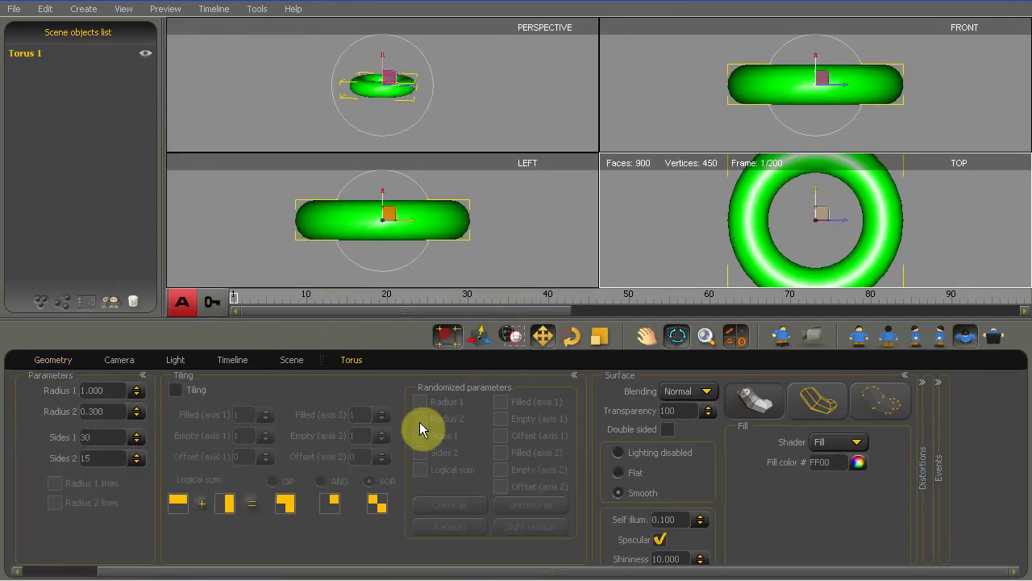
# Step: Set the torus to 100 for Sides 1 and 50 for Sides 2, and apply the Cartoon shader
pyautogui.click(106, 438)
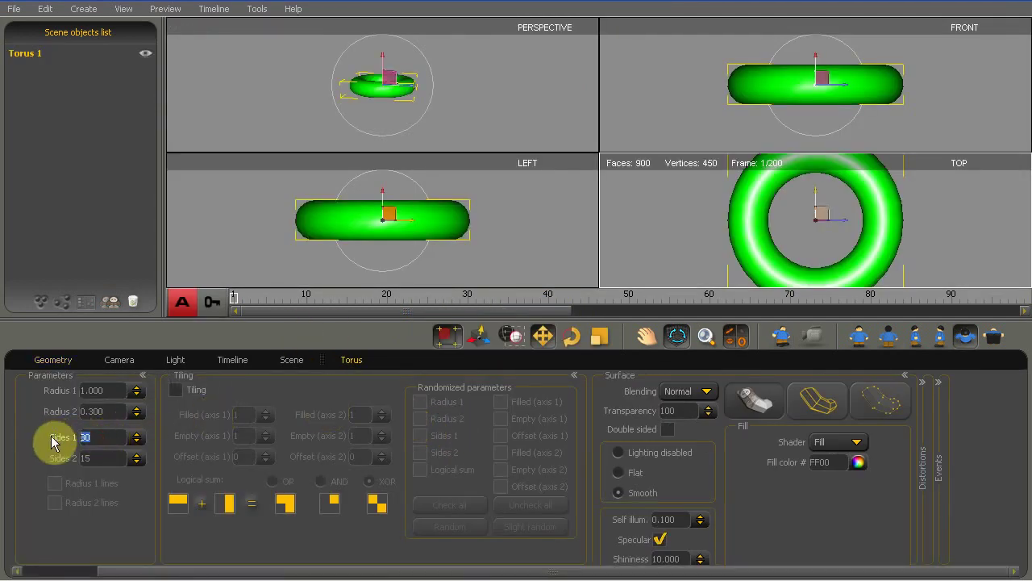
pyautogui.write('50')
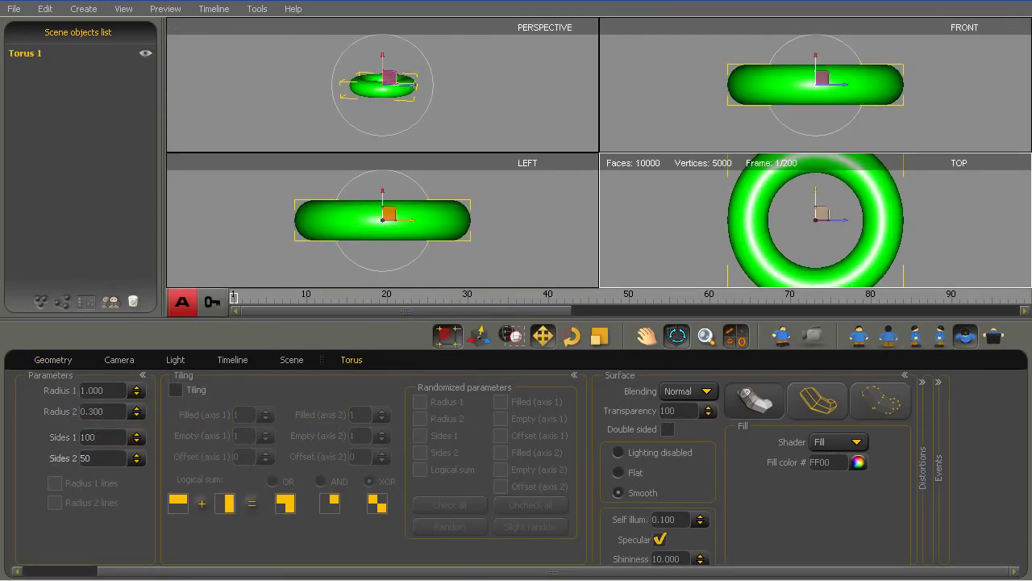
pyautogui.click(853, 442)
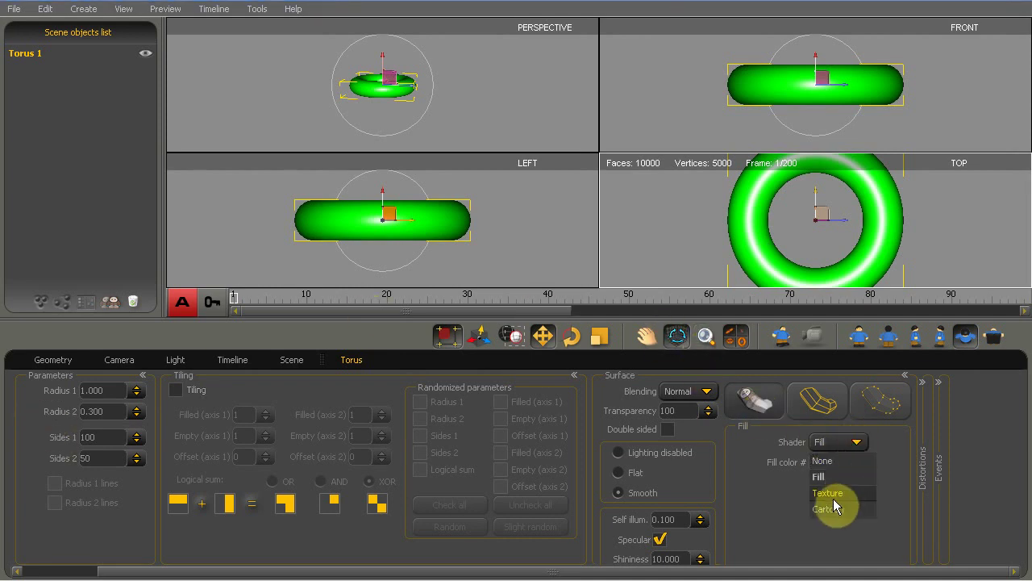
pyautogui.click(831, 503)
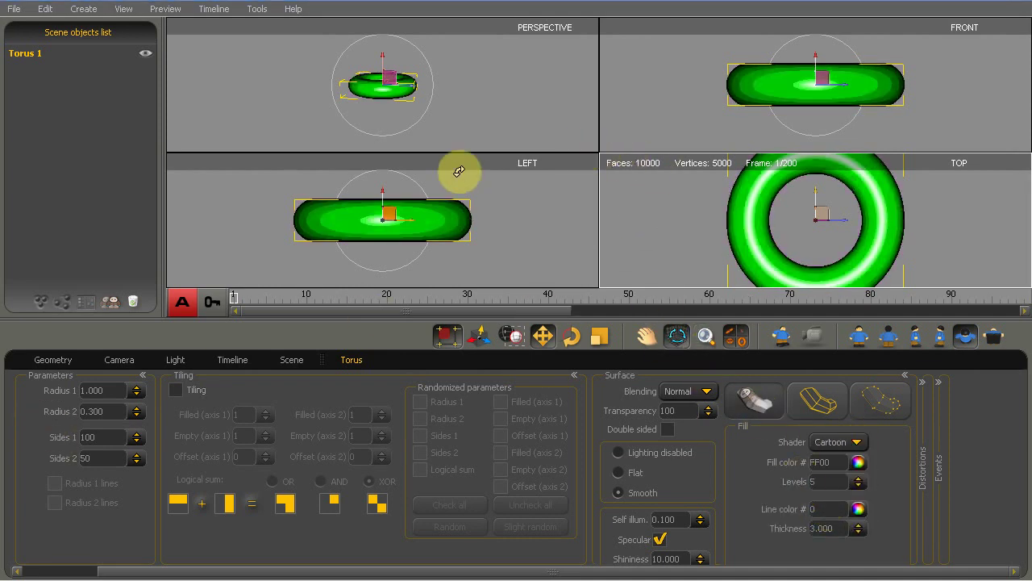
# Step: Tune the torus's cartoon look with self-illumination 0.410, 3 levels and shininess 8.800
pyautogui.doubleClick(382, 120)
pyautogui.scroll(4, 608, 249)
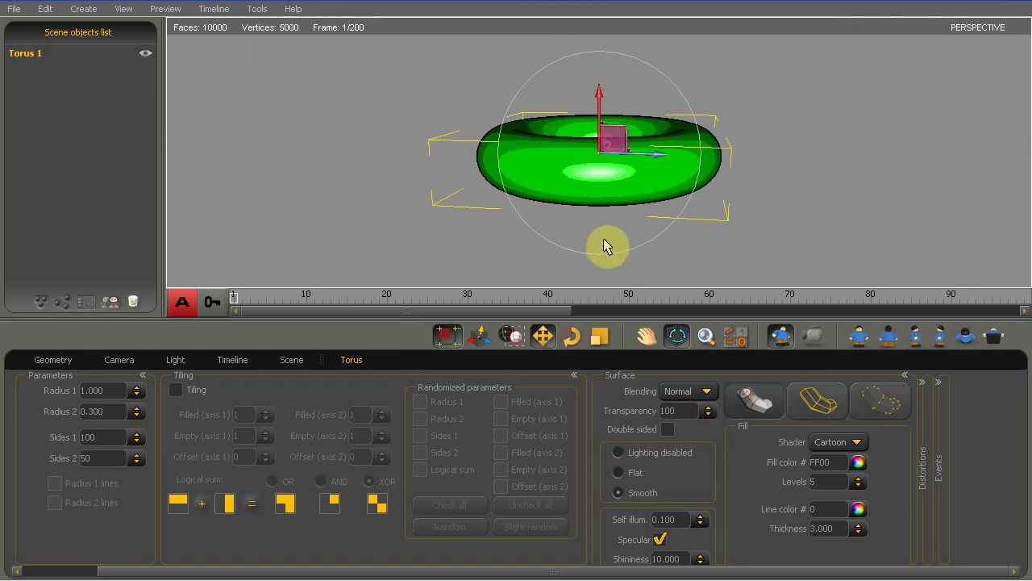
pyautogui.moveTo(861, 122); pyautogui.dragTo(604, 249)
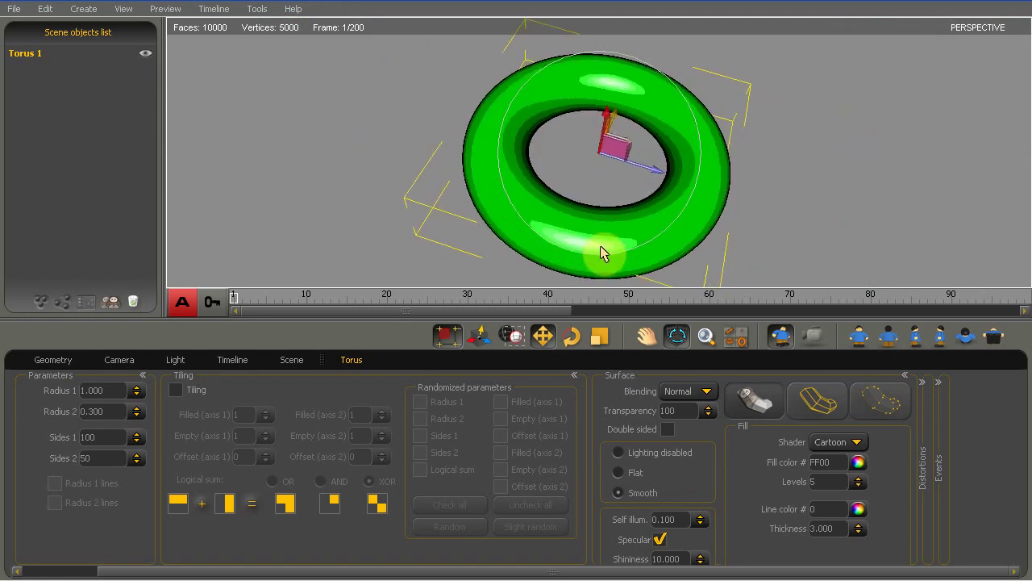
pyautogui.moveTo(861, 177); pyautogui.dragTo(864, 251)
pyautogui.moveTo(612, 205)
pyautogui.mouseDown()
pyautogui.moveTo(611, 194)
pyautogui.moveTo(622, 208)
pyautogui.mouseUp()
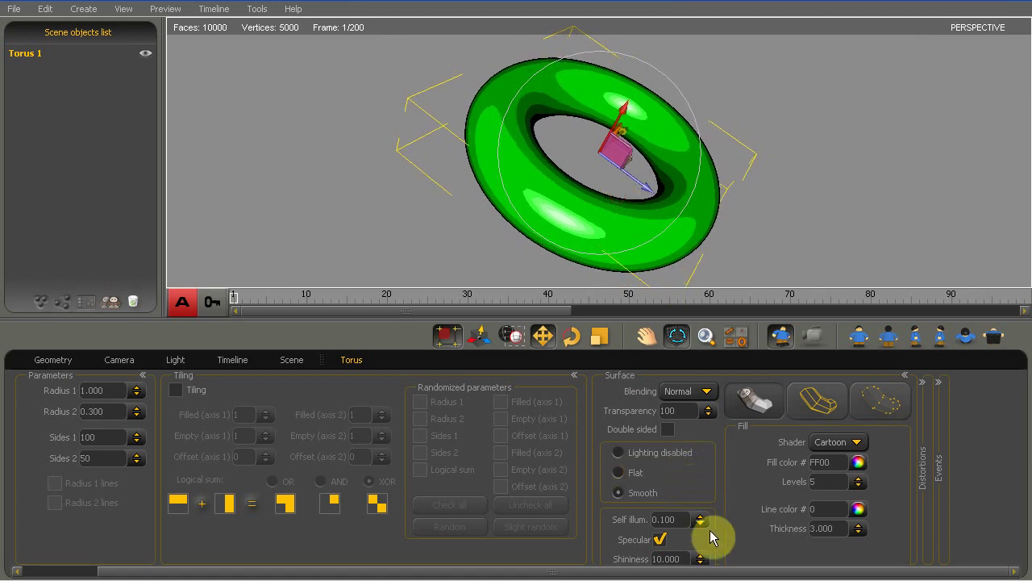
pyautogui.moveTo(699, 520)
pyautogui.mouseDown()
pyautogui.moveTo(700, 500)
pyautogui.moveTo(698, 548)
pyautogui.moveTo(699, 512)
pyautogui.mouseUp()
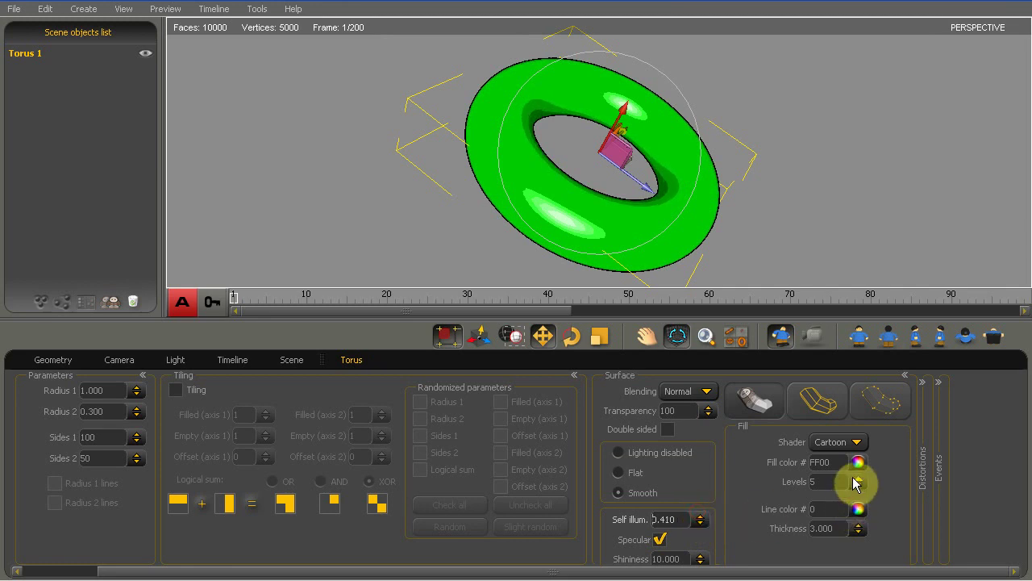
pyautogui.moveTo(853, 478)
pyautogui.mouseDown()
pyautogui.moveTo(854, 466)
pyautogui.moveTo(854, 488)
pyautogui.moveTo(857, 479)
pyautogui.mouseUp()
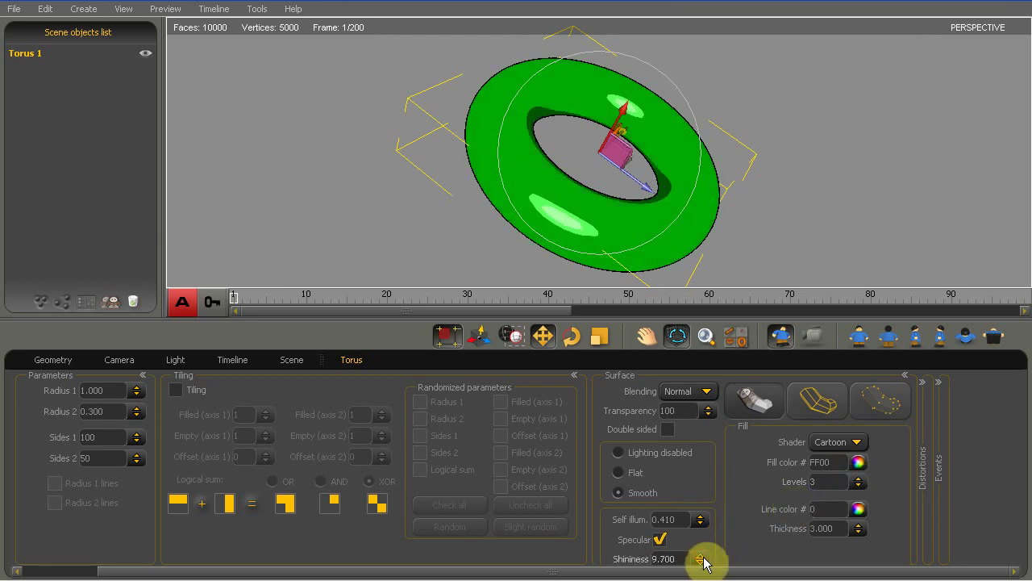
pyautogui.moveTo(702, 553)
pyautogui.mouseDown()
pyautogui.moveTo(702, 505)
pyautogui.moveTo(700, 568)
pyautogui.mouseUp()
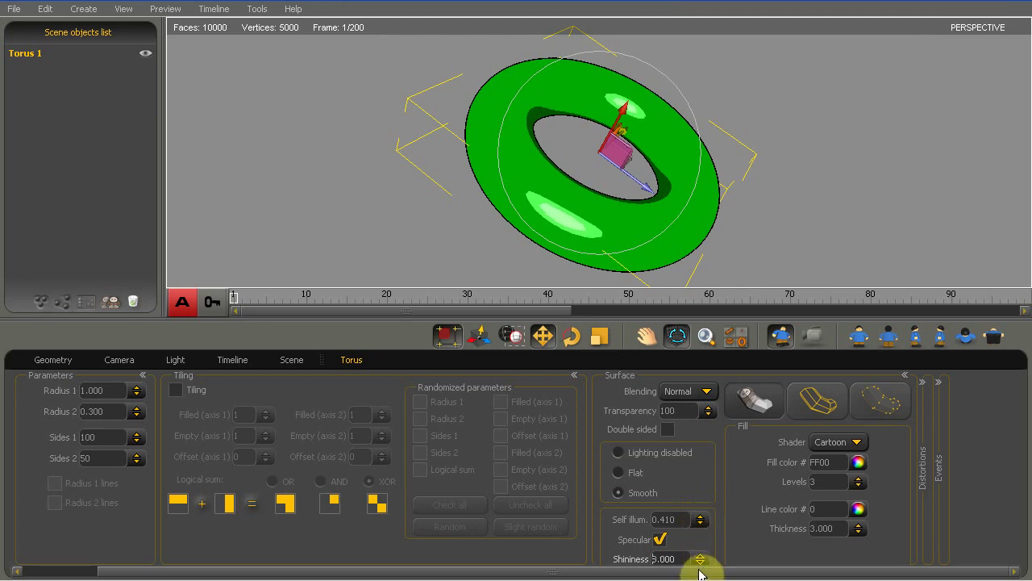
pyautogui.moveTo(585, 207); pyautogui.dragTo(645, 193)
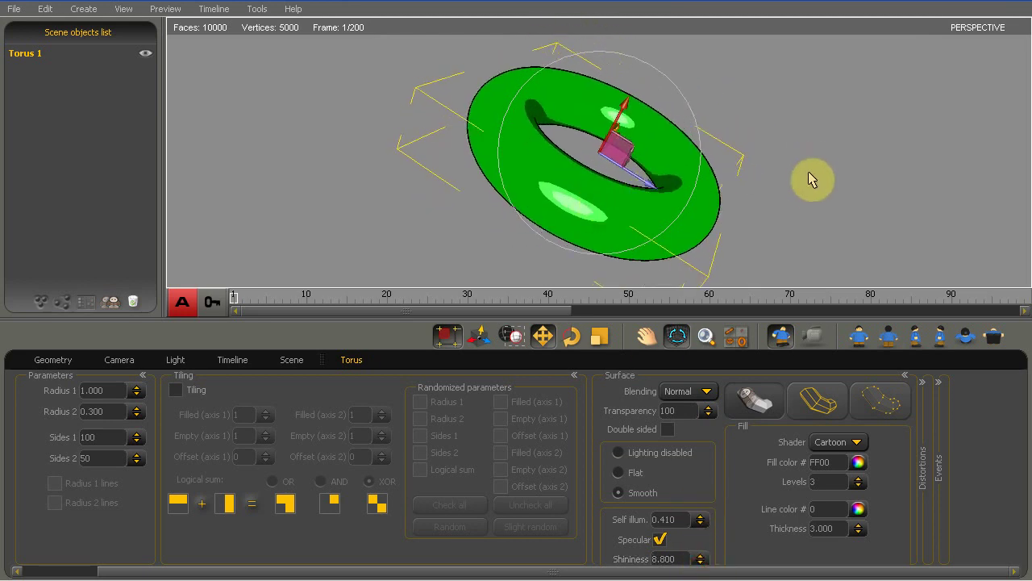
# Step: Clone the torus as Torus 2, keeping only its current position as keyframes
pyautogui.doubleClick(595, 212)
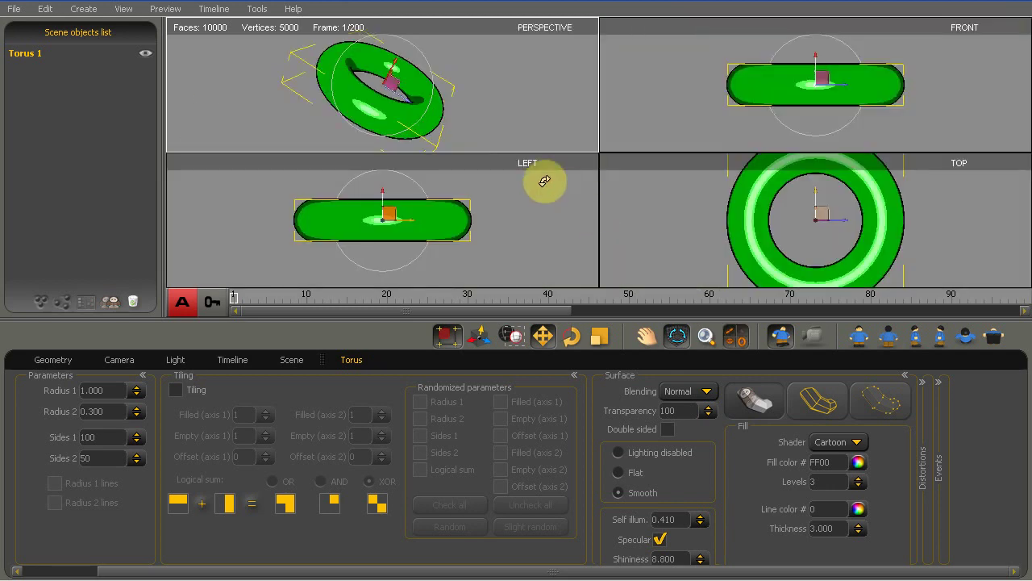
pyautogui.hotkey('ctrl', 'v')
pyautogui.click(557, 295)
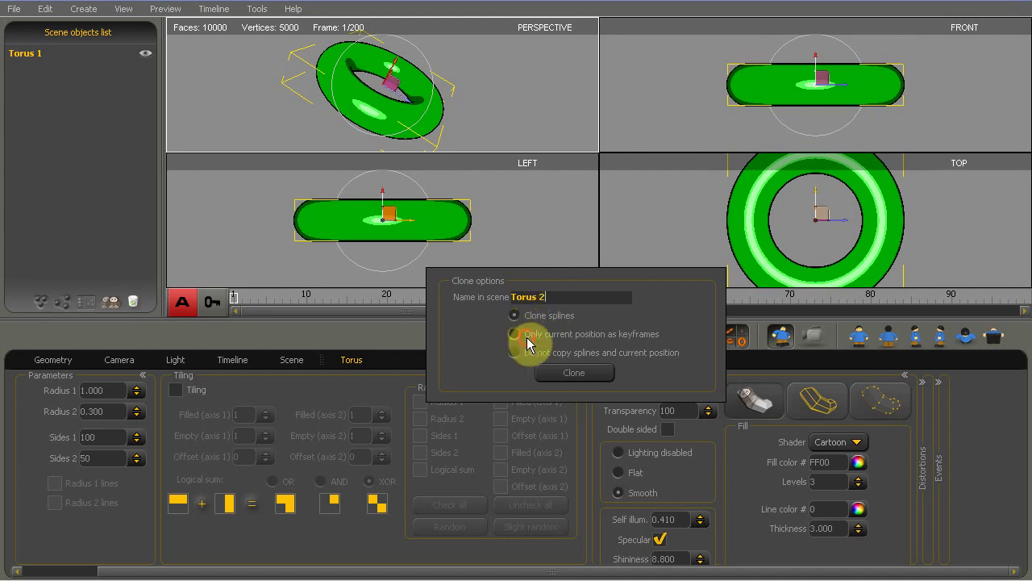
pyautogui.click(569, 375)
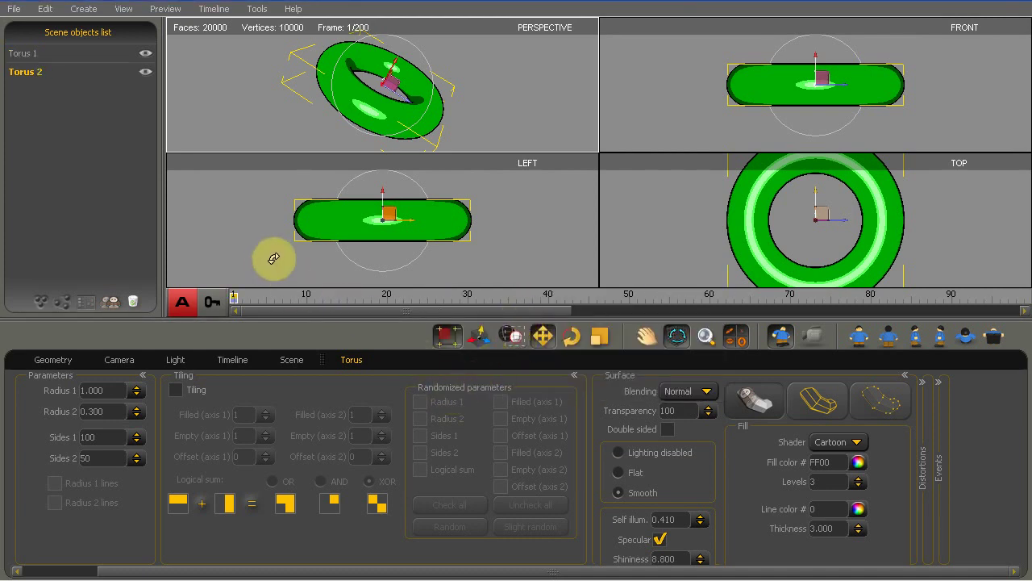
# Step: Rotate Torus 2 by about 90 degrees in the Left view so it stands perpendicular to Torus 1
pyautogui.click(572, 337)
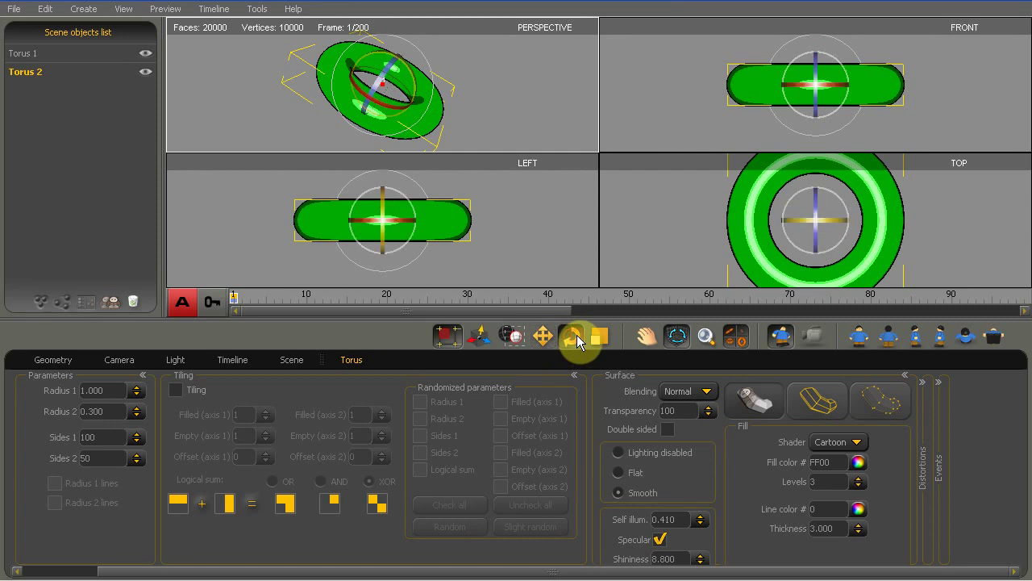
pyautogui.click(400, 193)
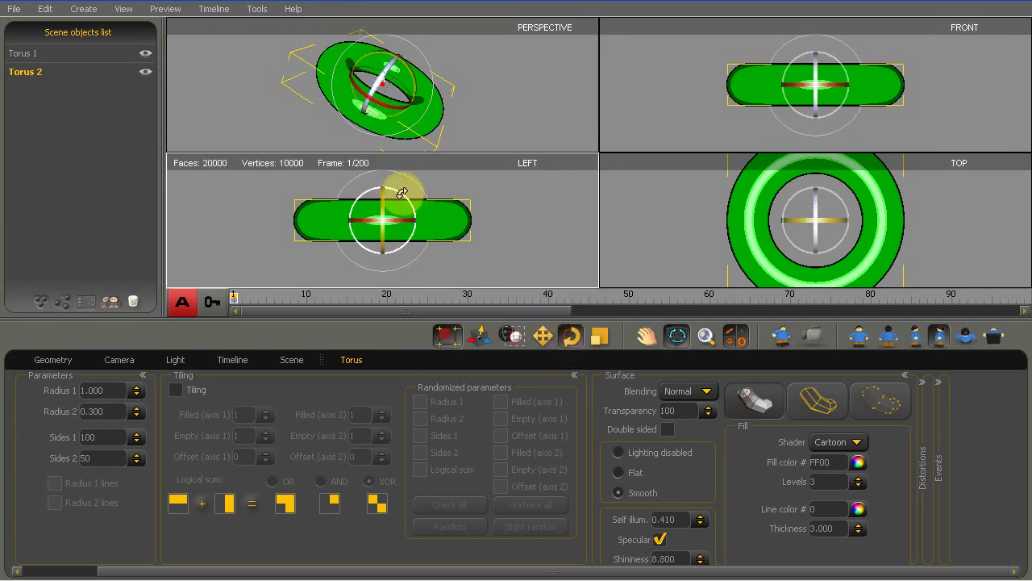
pyautogui.moveTo(395, 184); pyautogui.dragTo(350, 144)
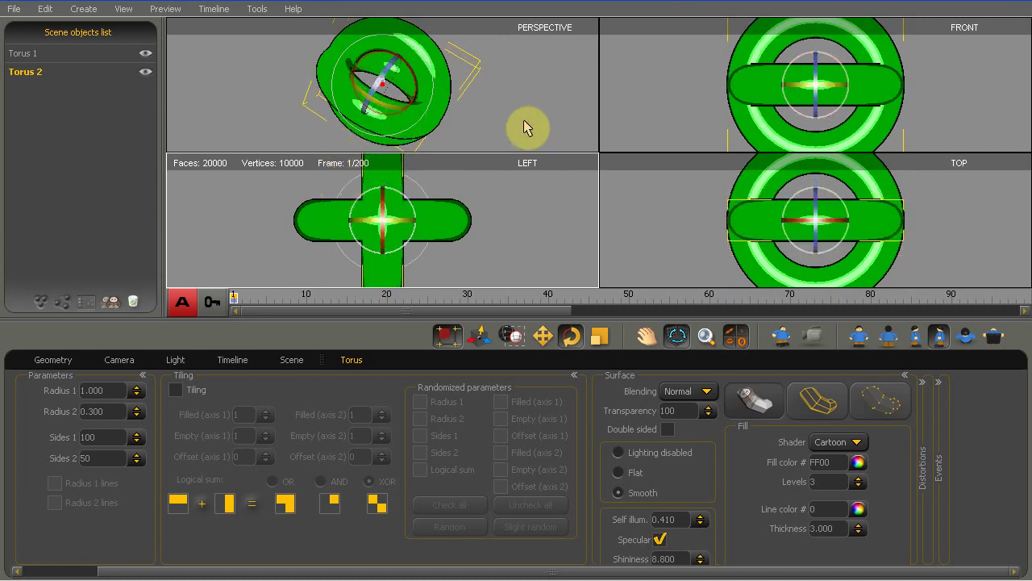
# Step: Move Torus 2 by -1.100 along the first axis to interlock the rings, and give it the yellow fill color FFF500
pyautogui.click(543, 335)
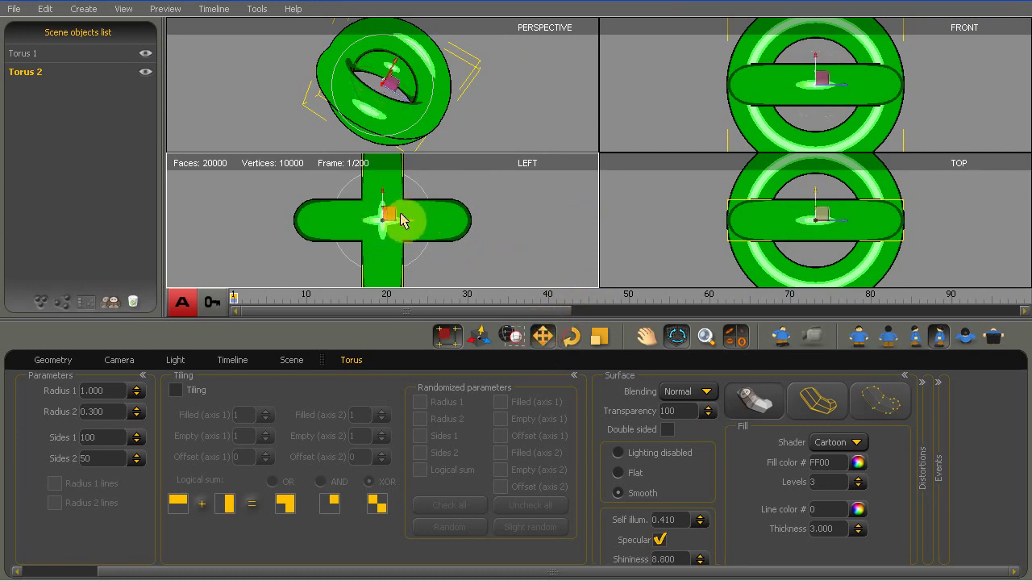
pyautogui.click(829, 224)
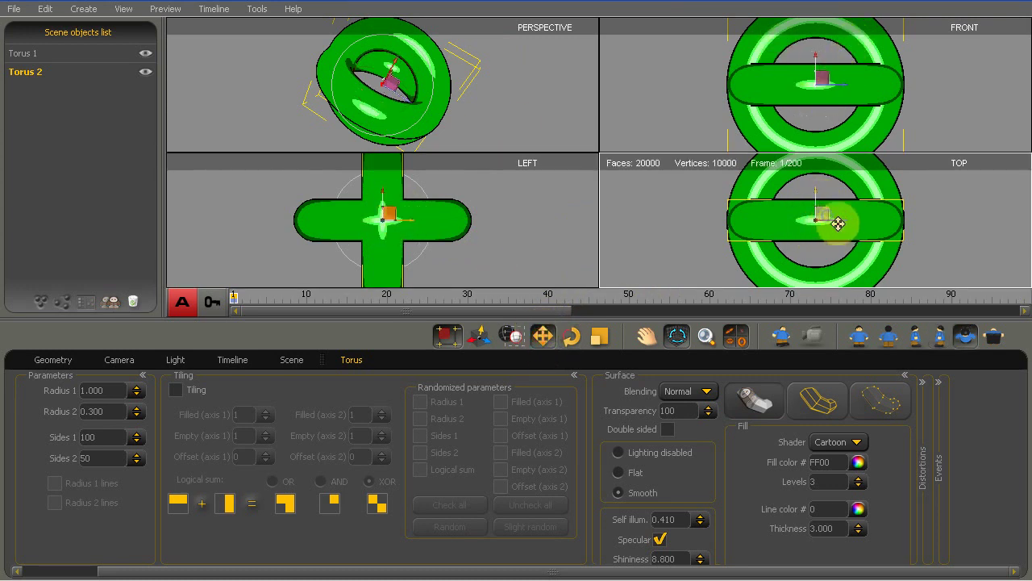
pyautogui.moveTo(831, 222); pyautogui.dragTo(762, 222)
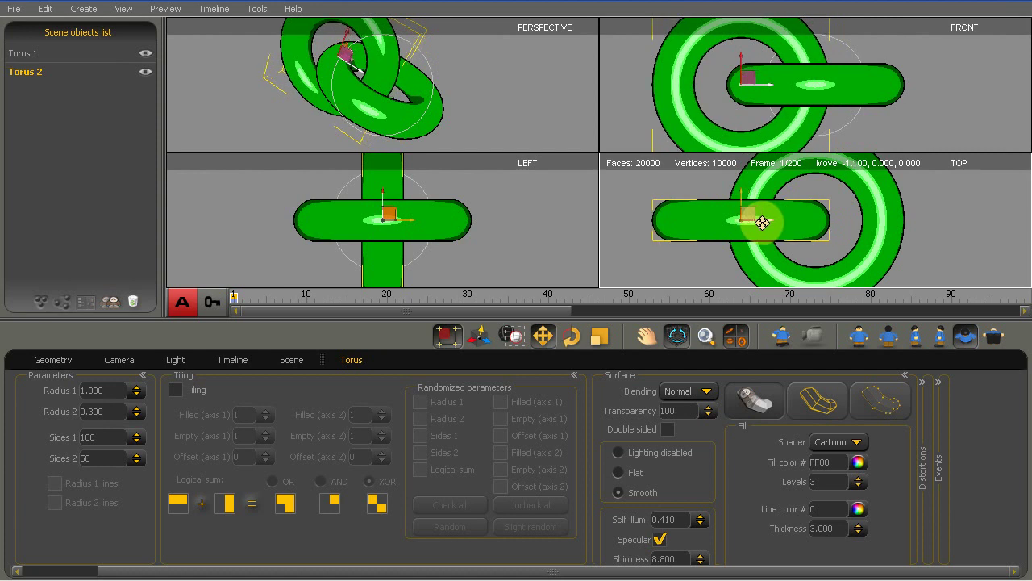
pyautogui.click(860, 463)
pyautogui.moveTo(914, 538); pyautogui.dragTo(913, 580)
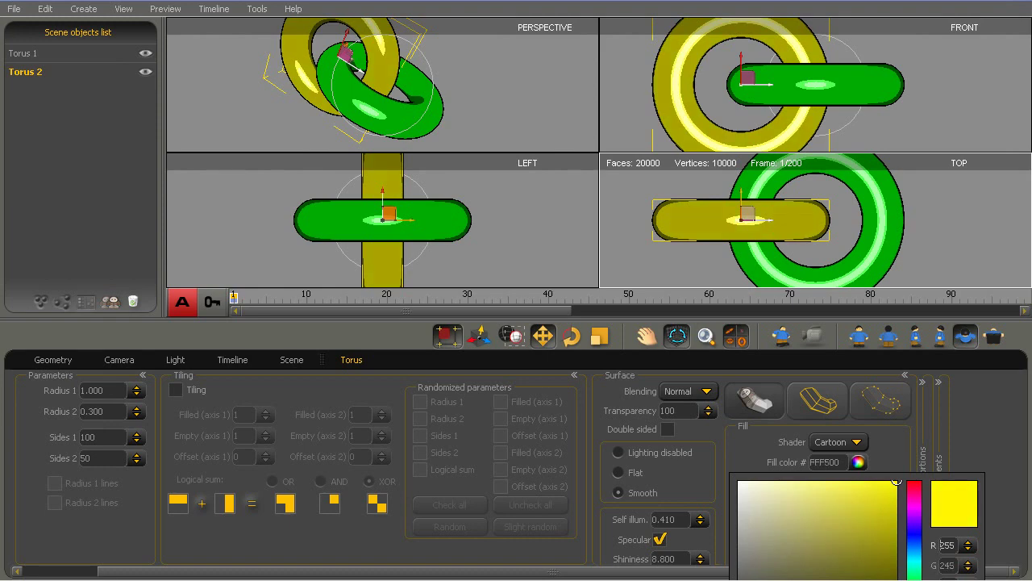
# Step: Maximize the Perspective view and give the green torus a dark green line color 5203 with thickness 4.020
pyautogui.doubleClick(493, 105)
pyautogui.scroll(4, 563, 246)
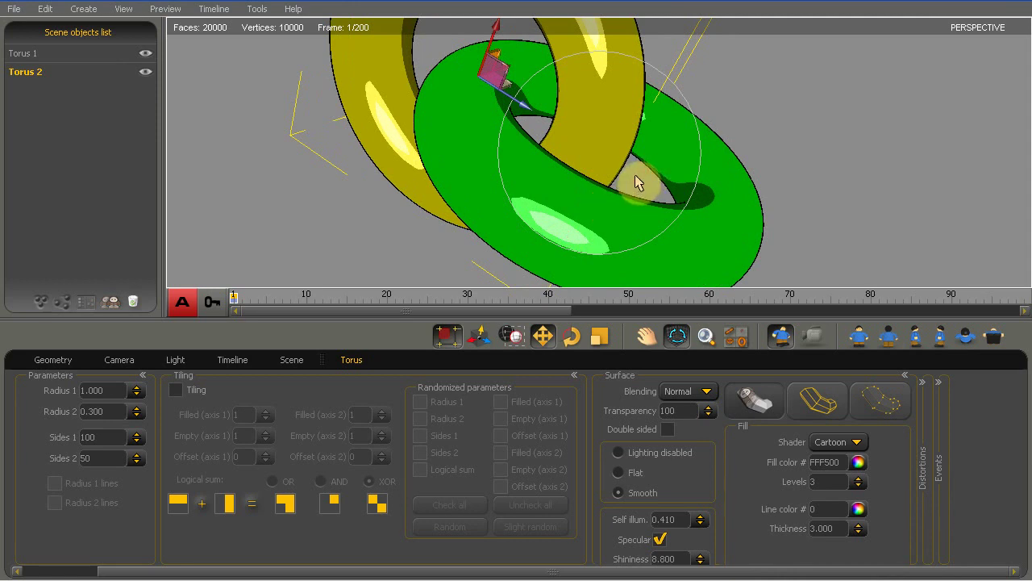
pyautogui.moveTo(637, 182); pyautogui.dragTo(580, 191)
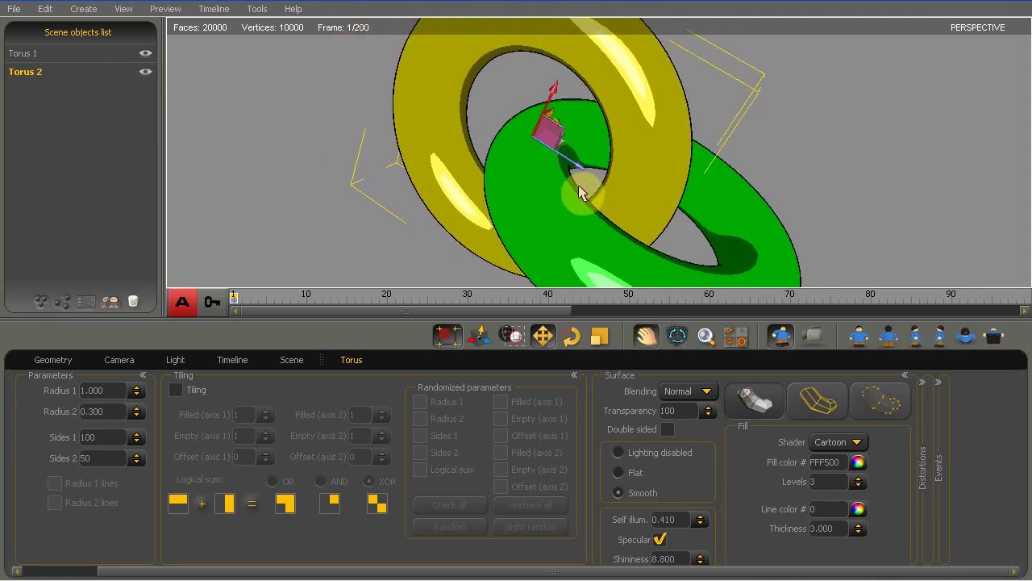
pyautogui.click(585, 249)
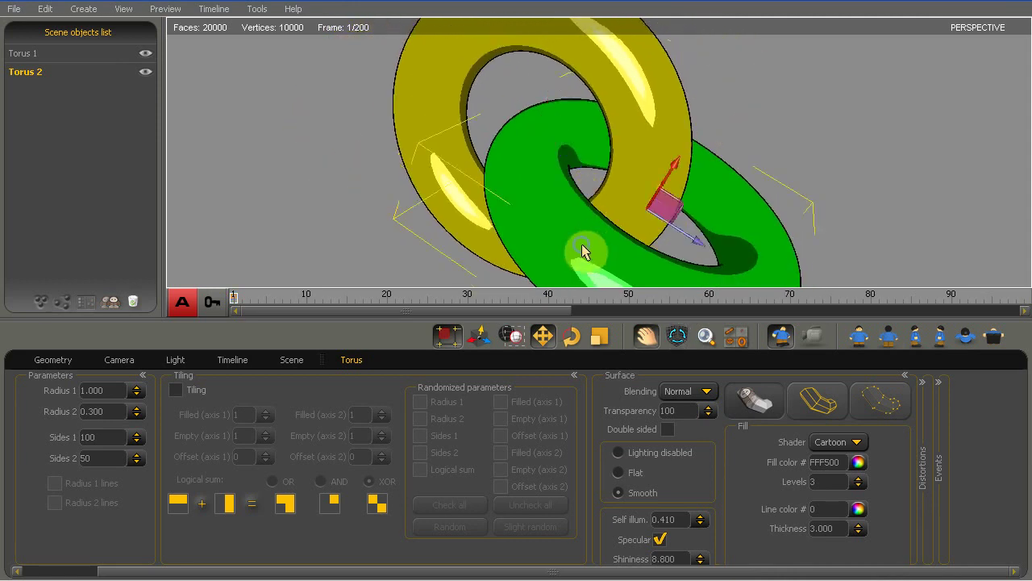
pyautogui.click(858, 512)
pyautogui.click(914, 580)
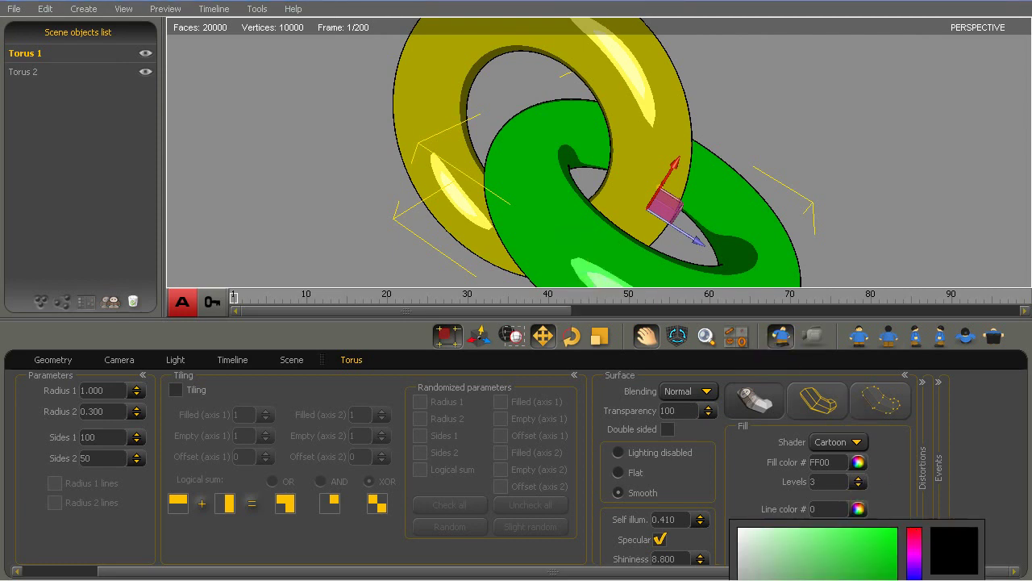
pyautogui.moveTo(867, 580); pyautogui.dragTo(893, 580)
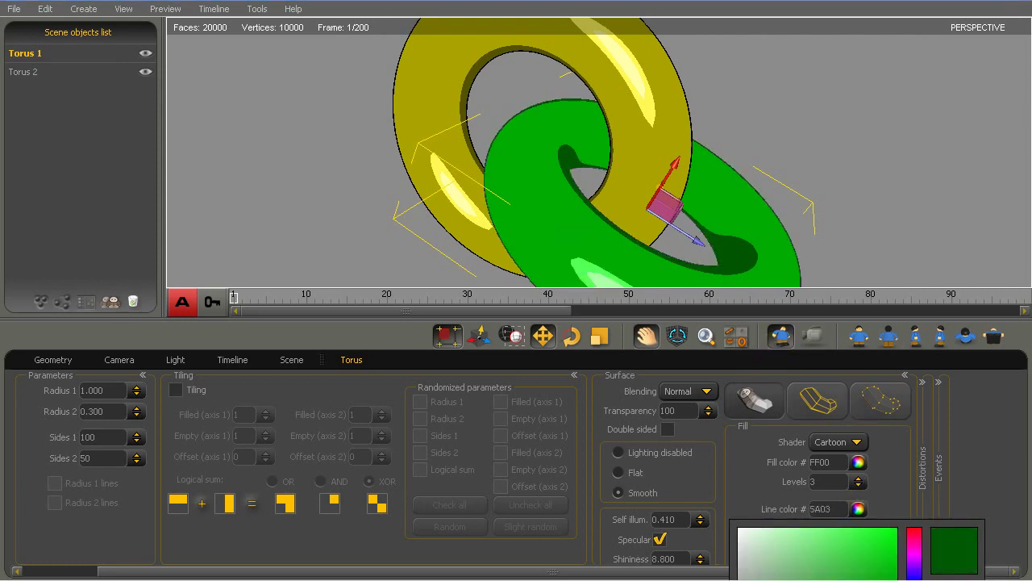
pyautogui.click(906, 577)
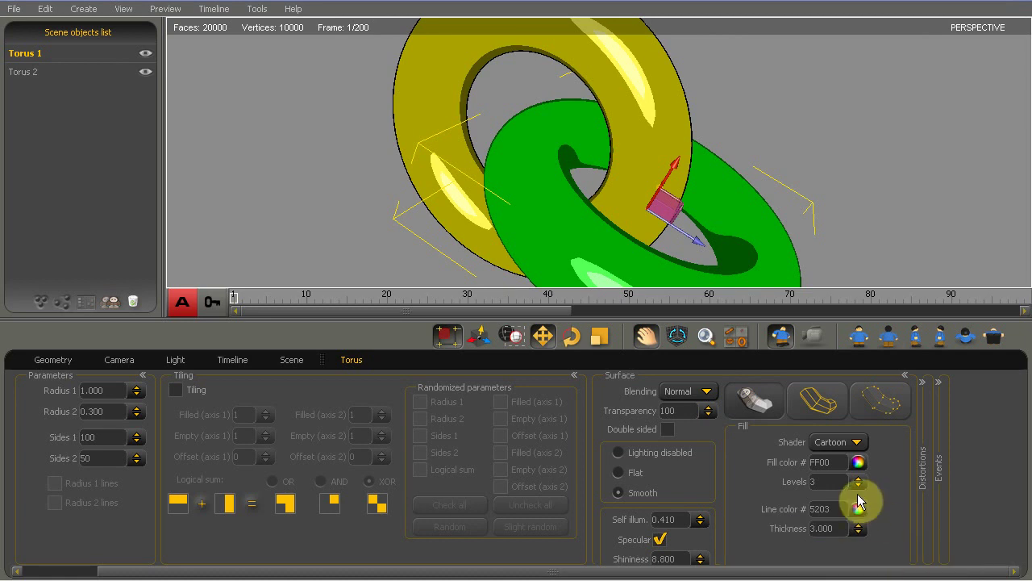
pyautogui.moveTo(856, 528); pyautogui.dragTo(856, 485)
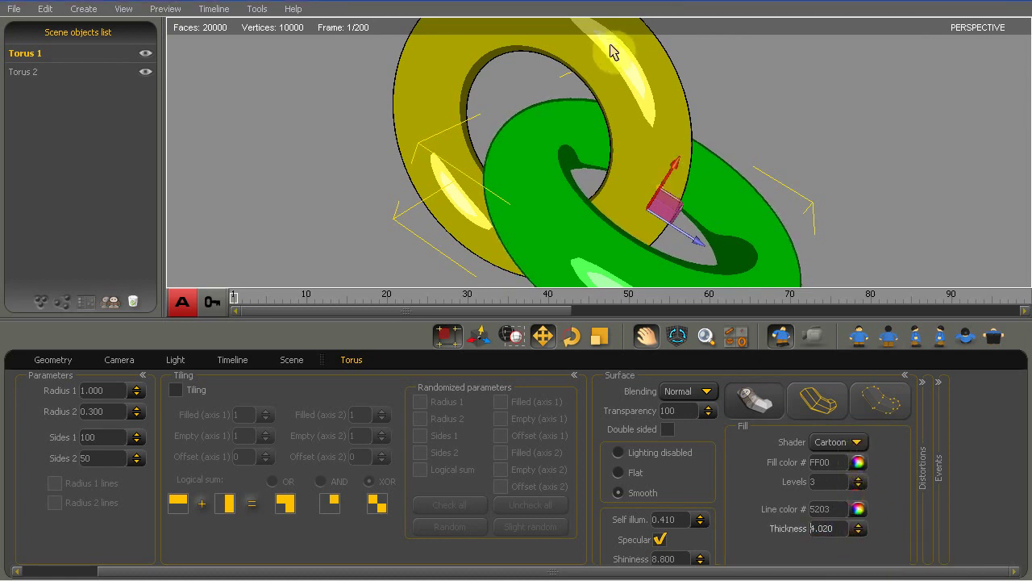
# Step: Give the yellow torus a brown line color 5D4000 with thickness 4.470 and raise its cartoon levels to 11
pyautogui.click(657, 111)
pyautogui.click(859, 508)
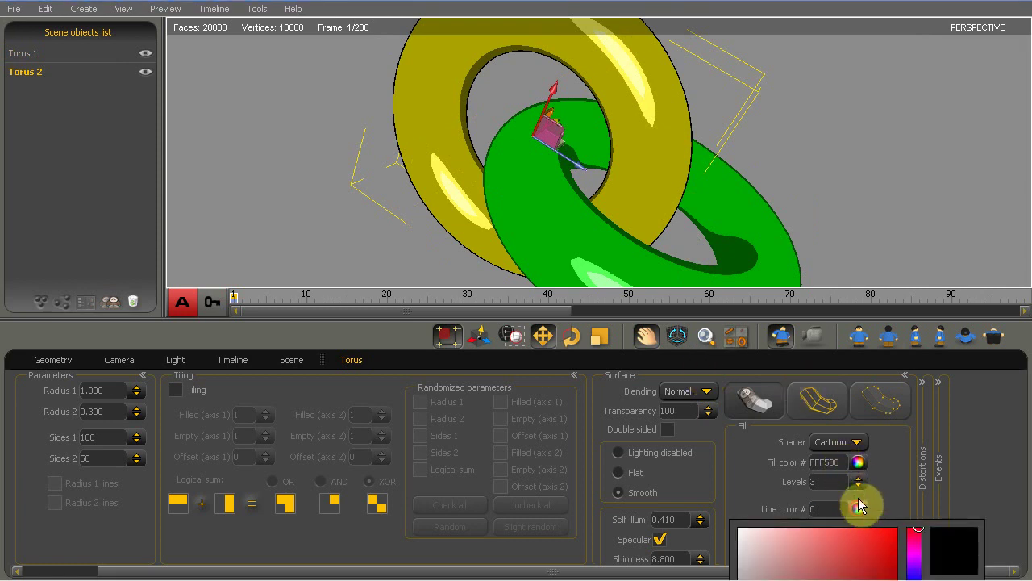
pyautogui.click(914, 580)
pyautogui.click(895, 580)
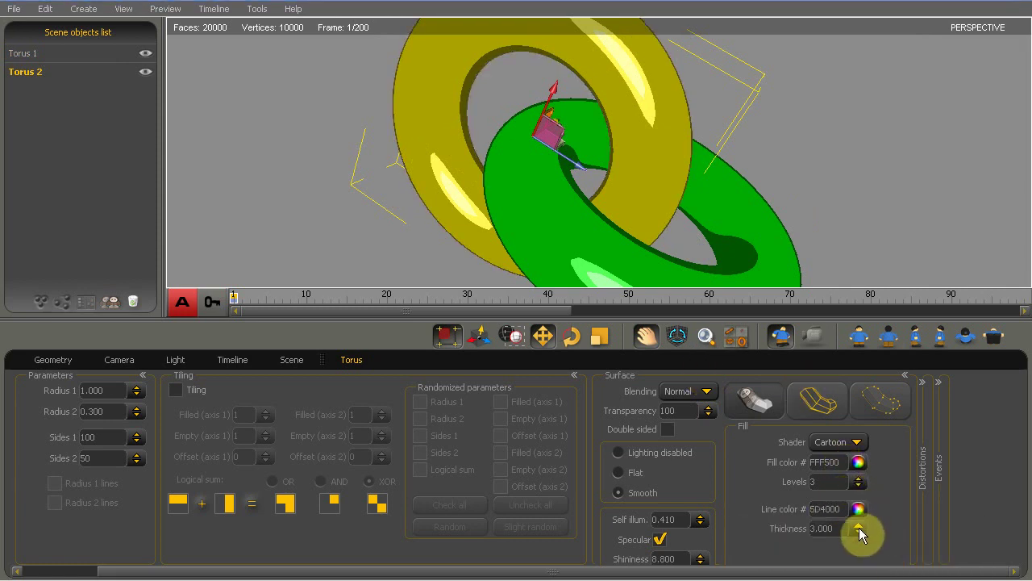
pyautogui.moveTo(859, 527); pyautogui.dragTo(861, 465)
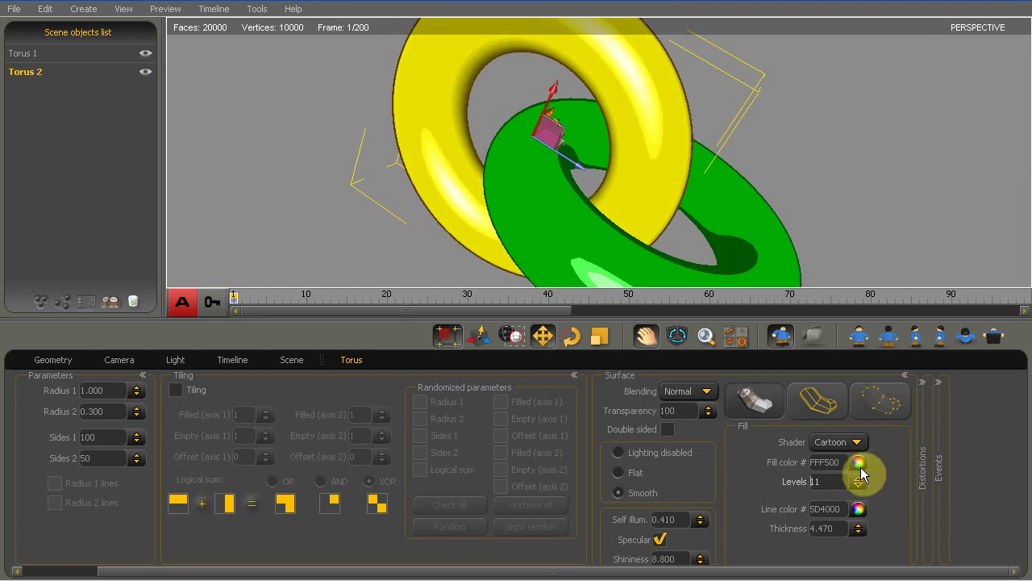
# Step: Disable specular on the yellow torus, set its self-illumination to 0.350, and inspect the shading from another angle
pyautogui.click(663, 541)
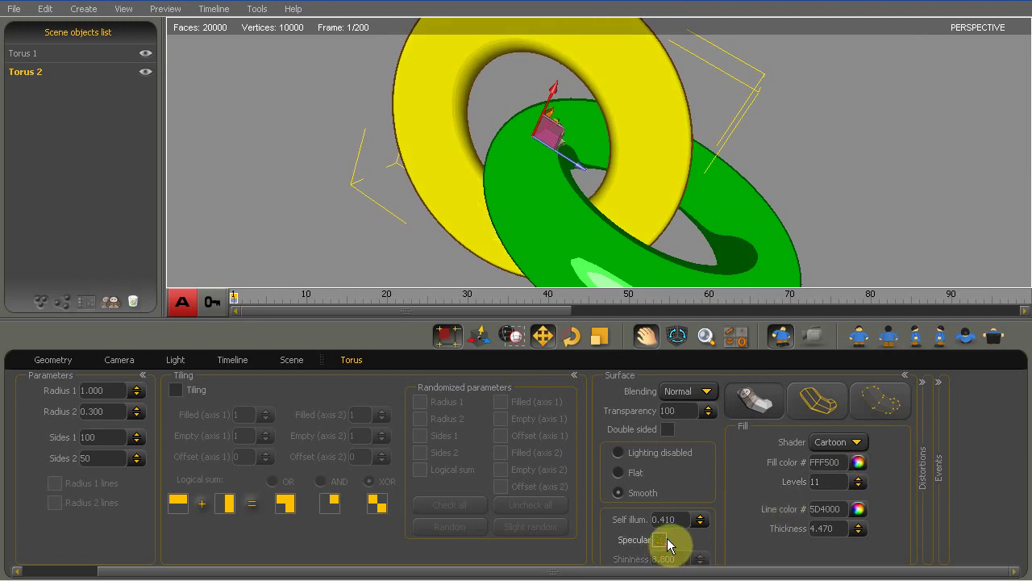
pyautogui.moveTo(703, 519); pyautogui.dragTo(700, 523)
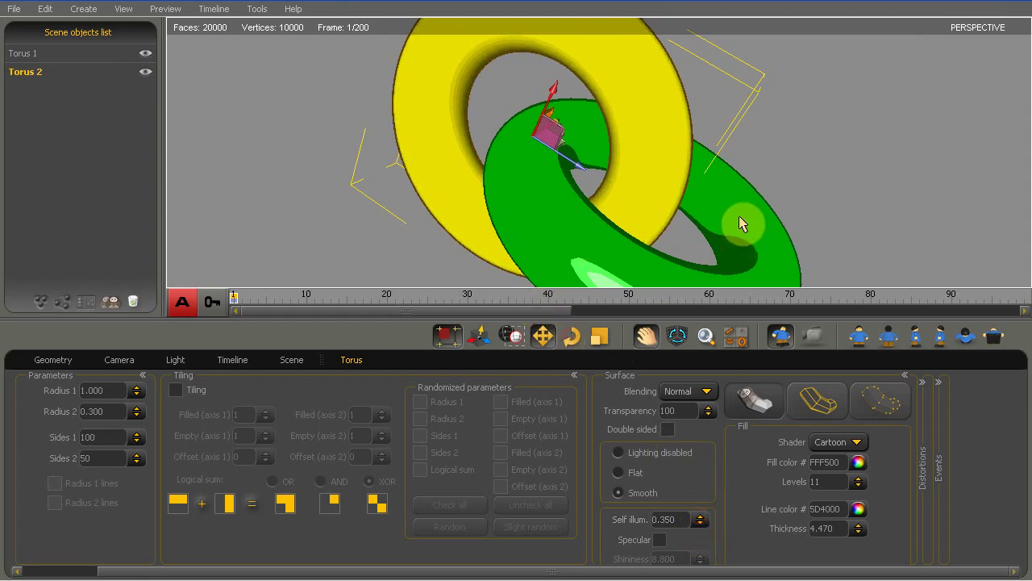
pyautogui.press('o')
pyautogui.moveTo(574, 152)
pyautogui.mouseDown()
pyautogui.moveTo(595, 156)
pyautogui.moveTo(580, 175)
pyautogui.moveTo(479, 106)
pyautogui.moveTo(454, 105)
pyautogui.moveTo(596, 156)
pyautogui.moveTo(652, 223)
pyautogui.moveTo(607, 113)
pyautogui.moveTo(617, 108)
pyautogui.moveTo(582, 155)
pyautogui.mouseUp()
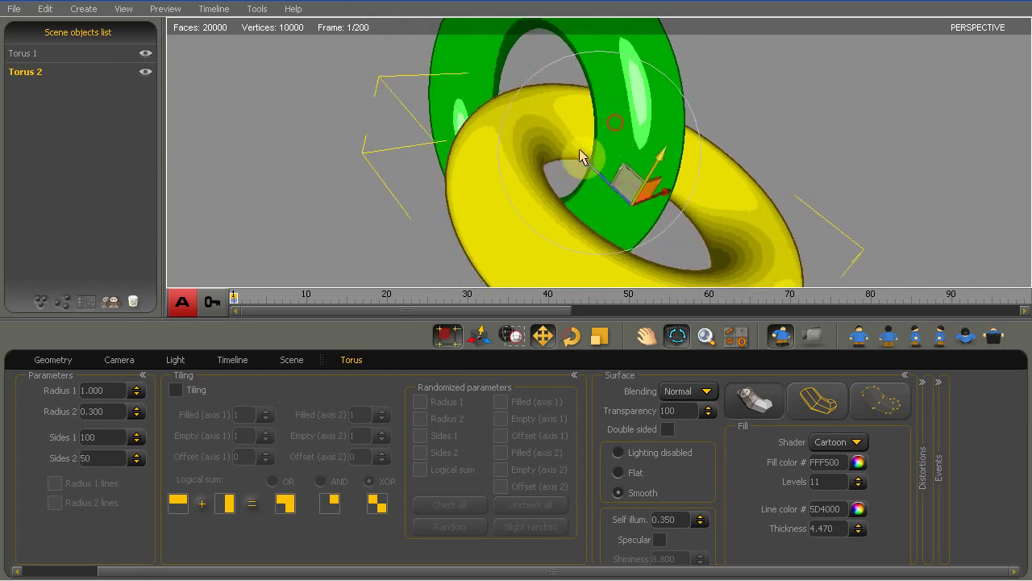
# Step: Try the Fill and None shaders on the yellow torus, and return it to the Cartoon shader
pyautogui.click(492, 183)
pyautogui.click(857, 441)
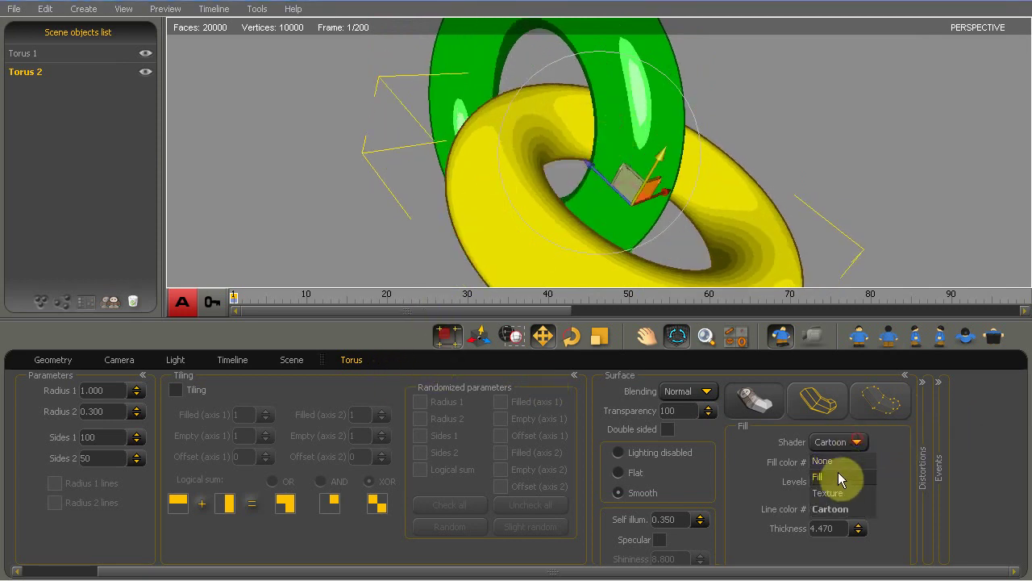
pyautogui.click(835, 479)
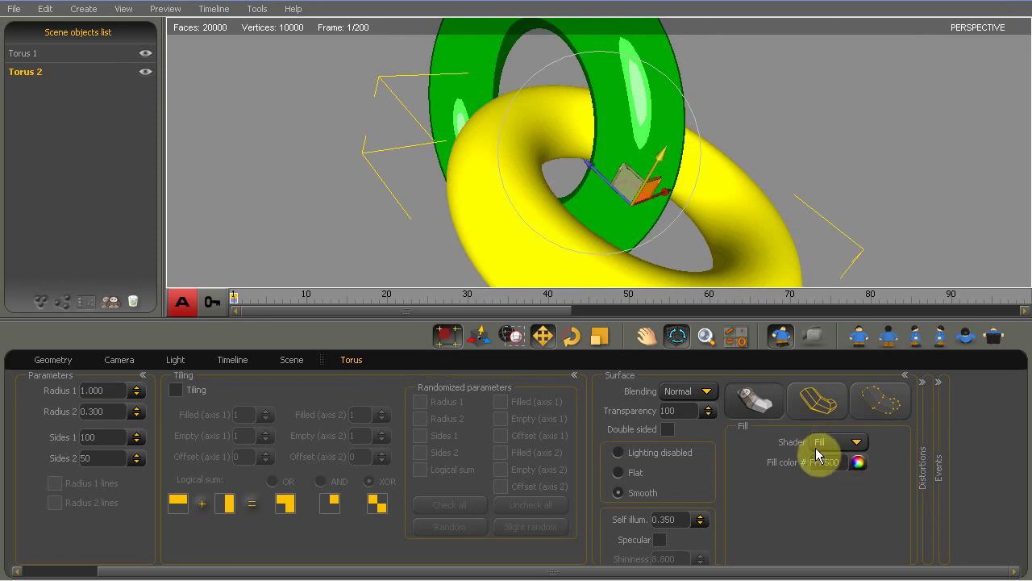
pyautogui.click(835, 443)
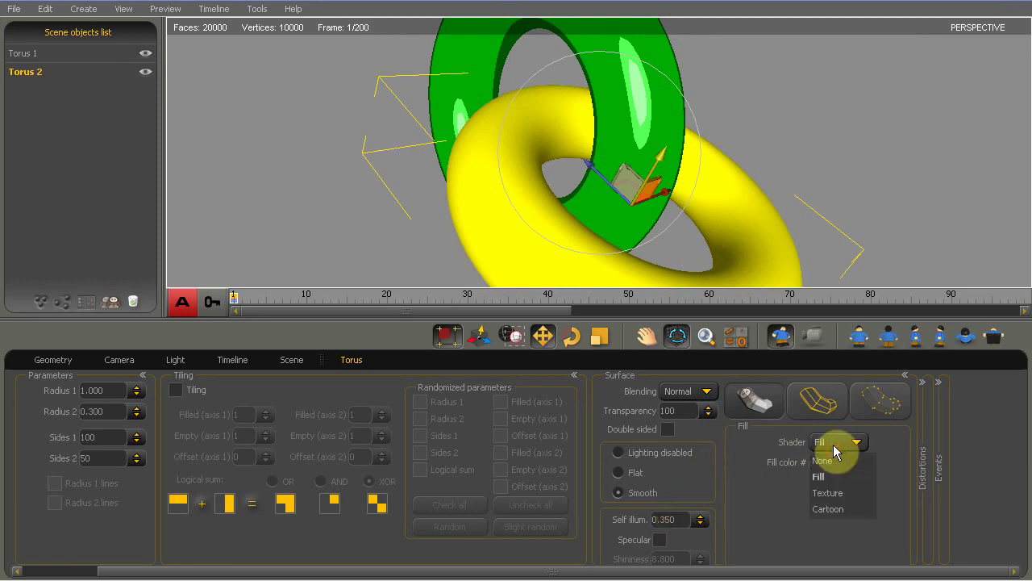
pyautogui.click(833, 462)
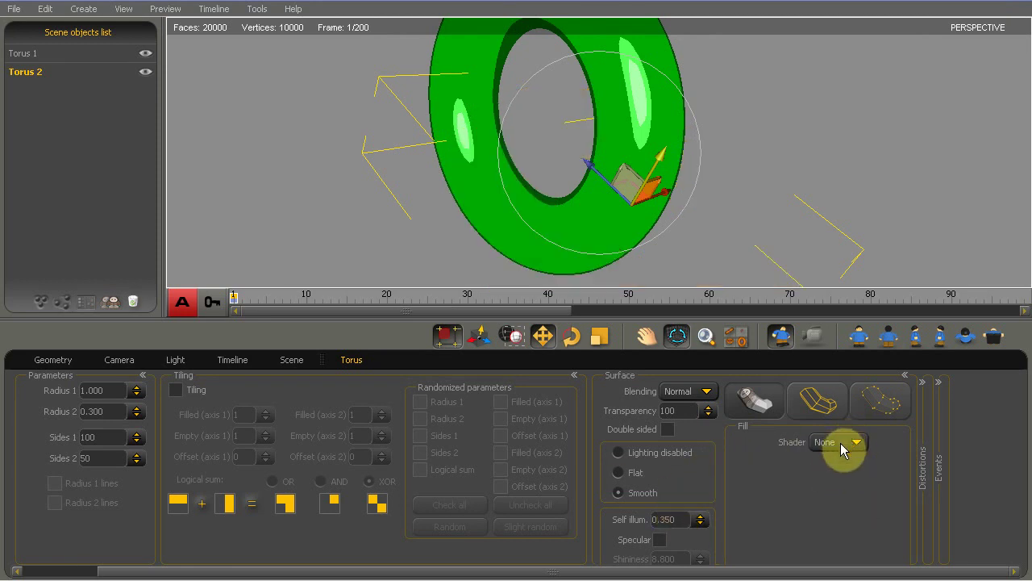
pyautogui.click(843, 443)
pyautogui.click(827, 507)
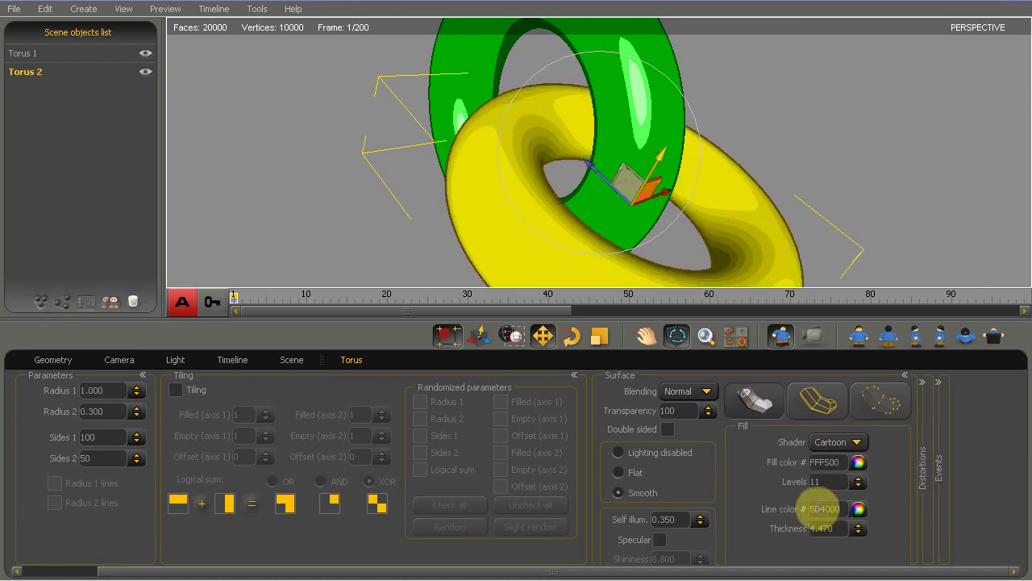
# Step: Disable lighting on the yellow torus and inspect its flat cartoon fill from several angles
pyautogui.moveTo(584, 161); pyautogui.dragTo(585, 206)
pyautogui.click(619, 453)
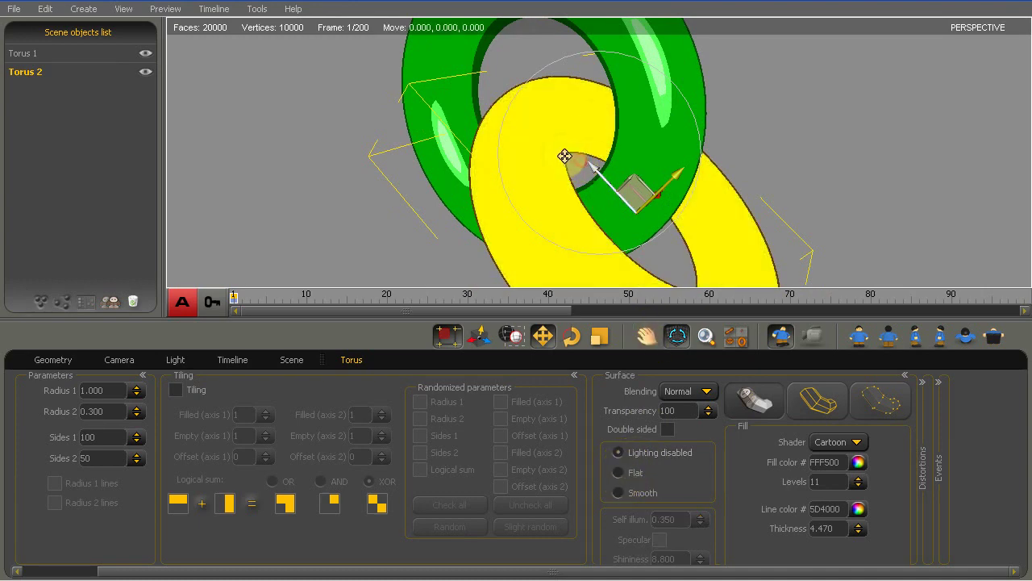
pyautogui.moveTo(565, 156); pyautogui.dragTo(457, 194)
pyautogui.moveTo(460, 201); pyautogui.dragTo(496, 198, button='middle')
pyautogui.scroll(-5, 602, 204)
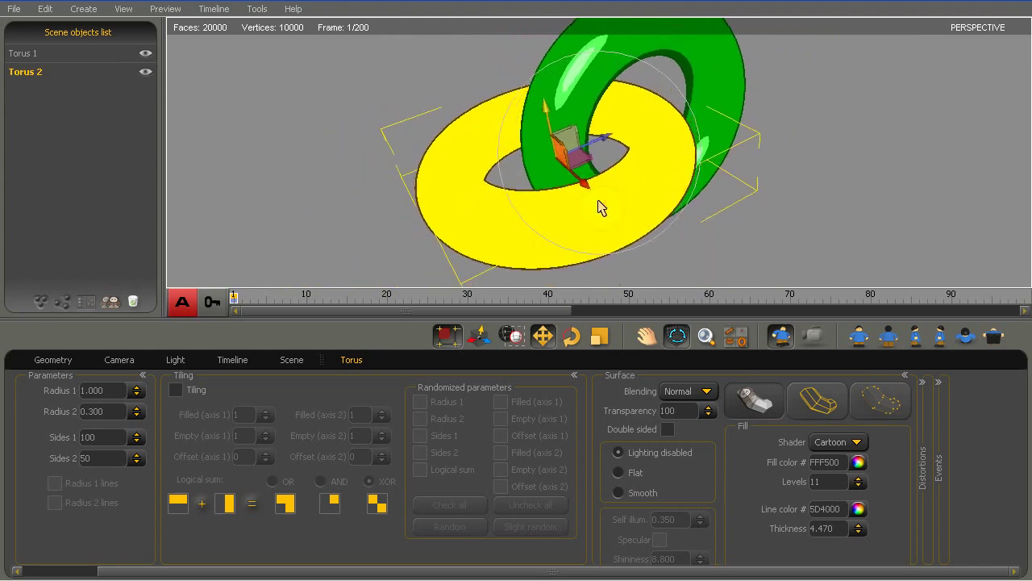
pyautogui.moveTo(649, 189); pyautogui.dragTo(649, 199, button='middle')
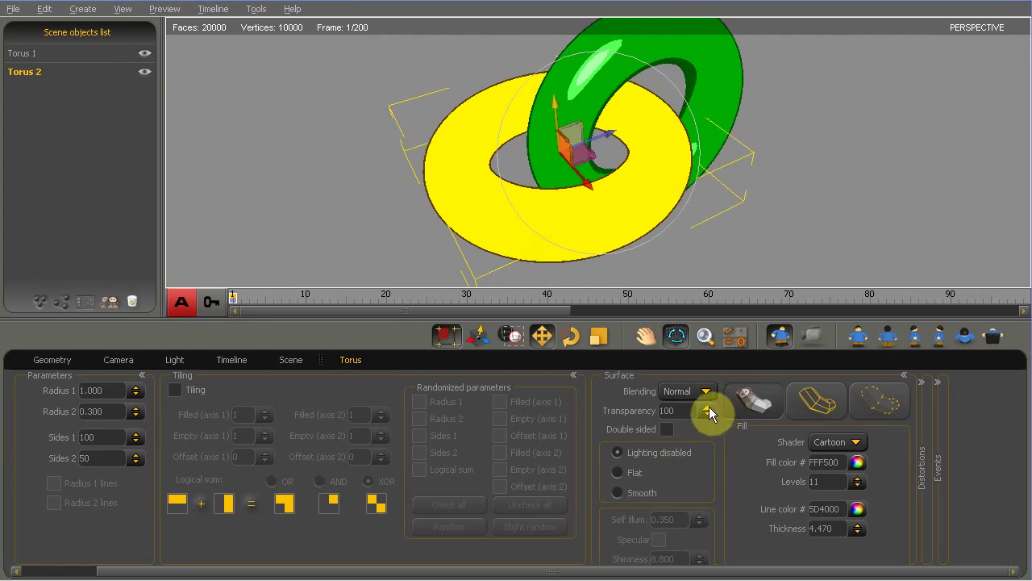
# Step: Try a transparency value of 29 on the yellow torus and a lowered transparency value on the green torus
pyautogui.moveTo(709, 408); pyautogui.dragTo(694, 464)
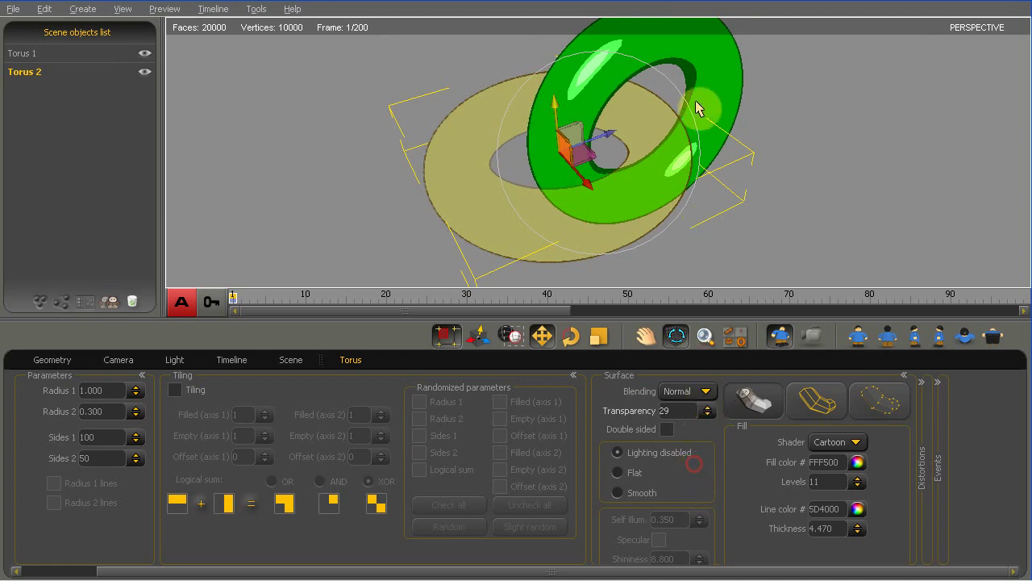
pyautogui.click(711, 98)
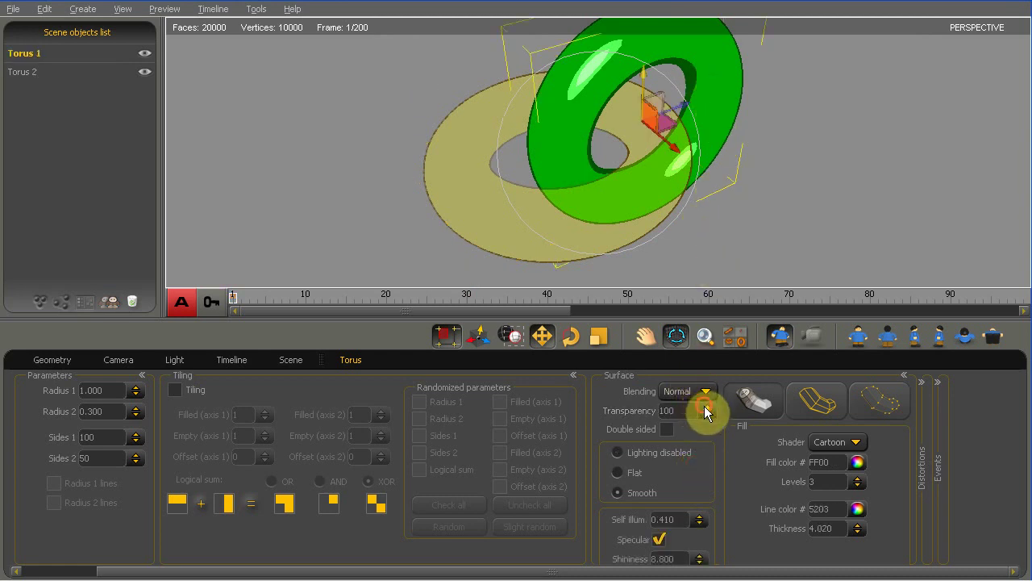
pyautogui.moveTo(704, 430)
pyautogui.mouseDown()
pyautogui.moveTo(704, 462)
pyautogui.moveTo(703, 433)
pyautogui.mouseUp()
pyautogui.click(618, 247)
pyautogui.scroll(3, 618, 247)
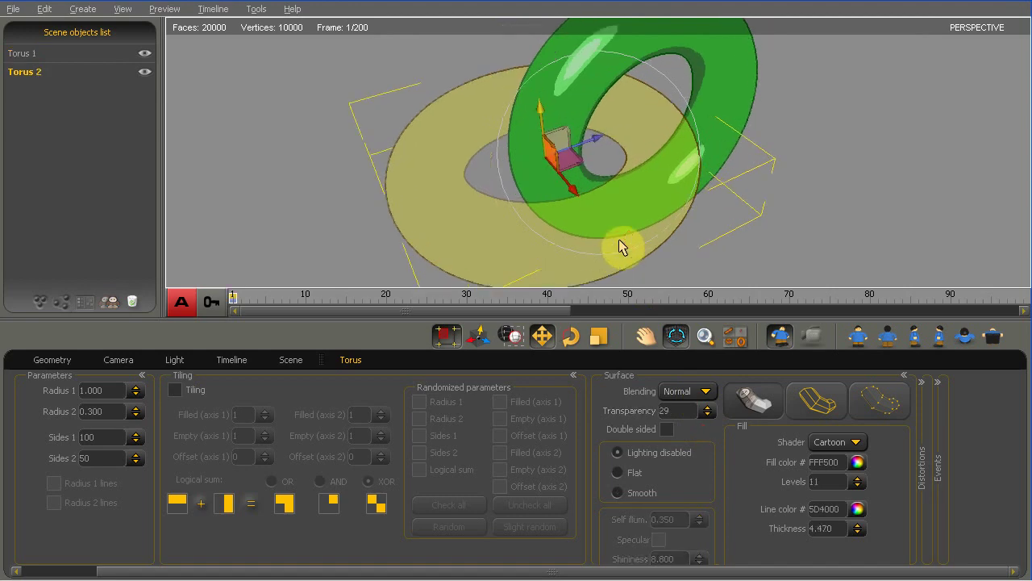
pyautogui.moveTo(629, 235); pyautogui.dragTo(577, 275)
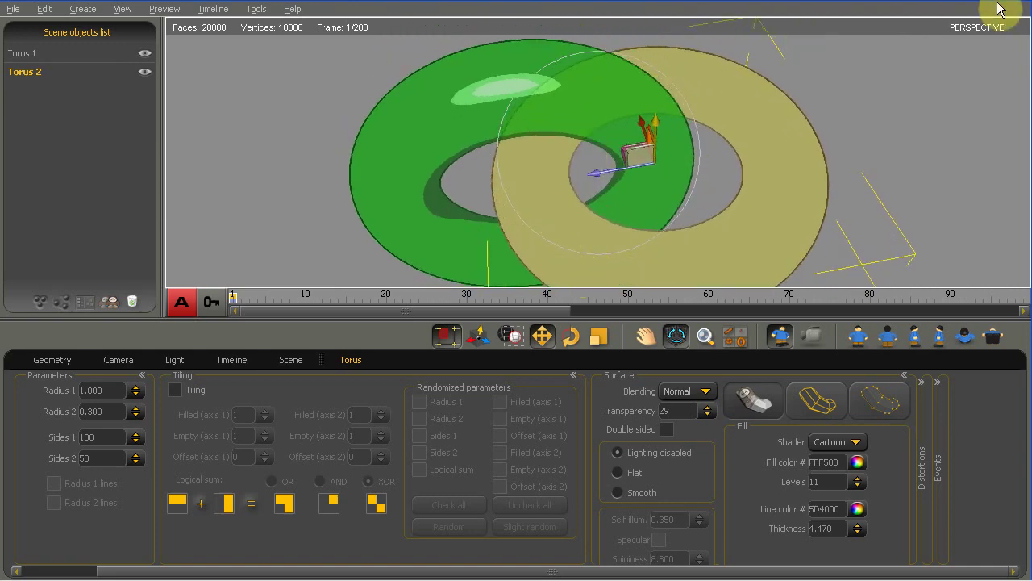
# Step: Set the yellow torus's transparency value back to 100 and raise the green torus's transparency value
pyautogui.moveTo(708, 417); pyautogui.dragTo(705, 318)
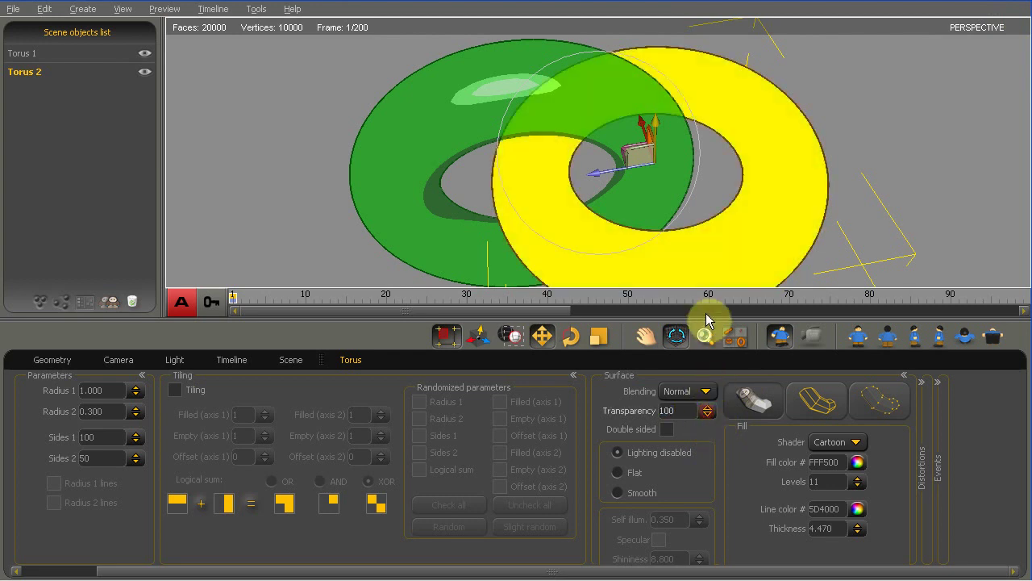
pyautogui.click(433, 117)
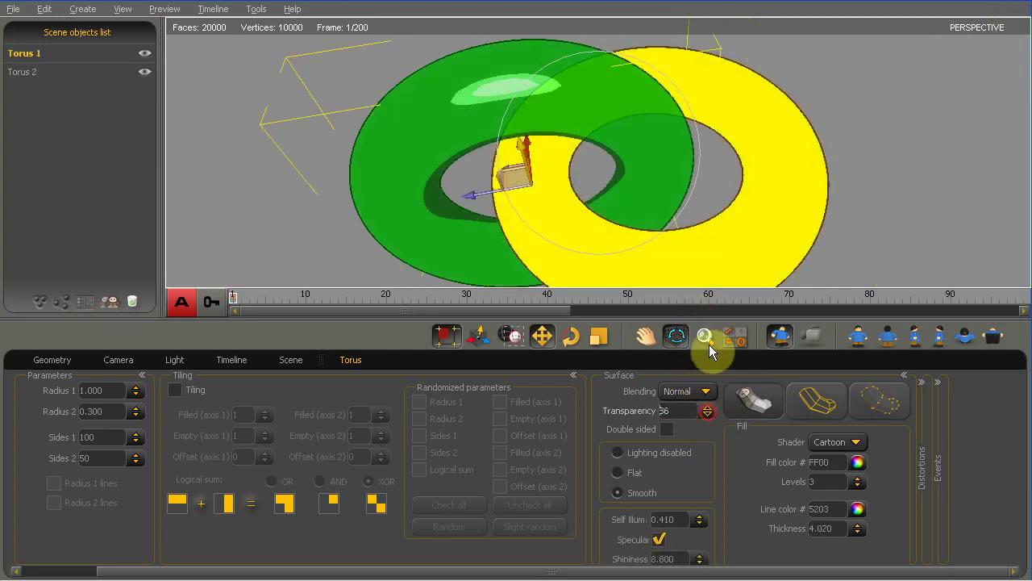